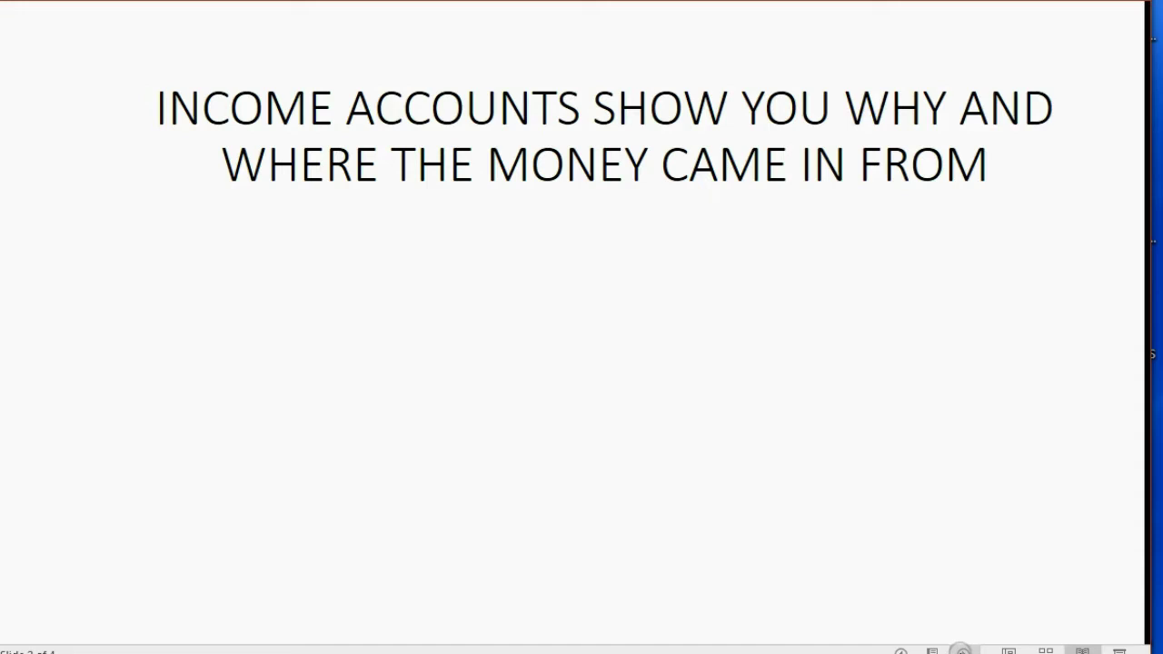
# Step: Reveal the line defining customers and advance to the four-income-sources example slide
pyautogui.press('Right')
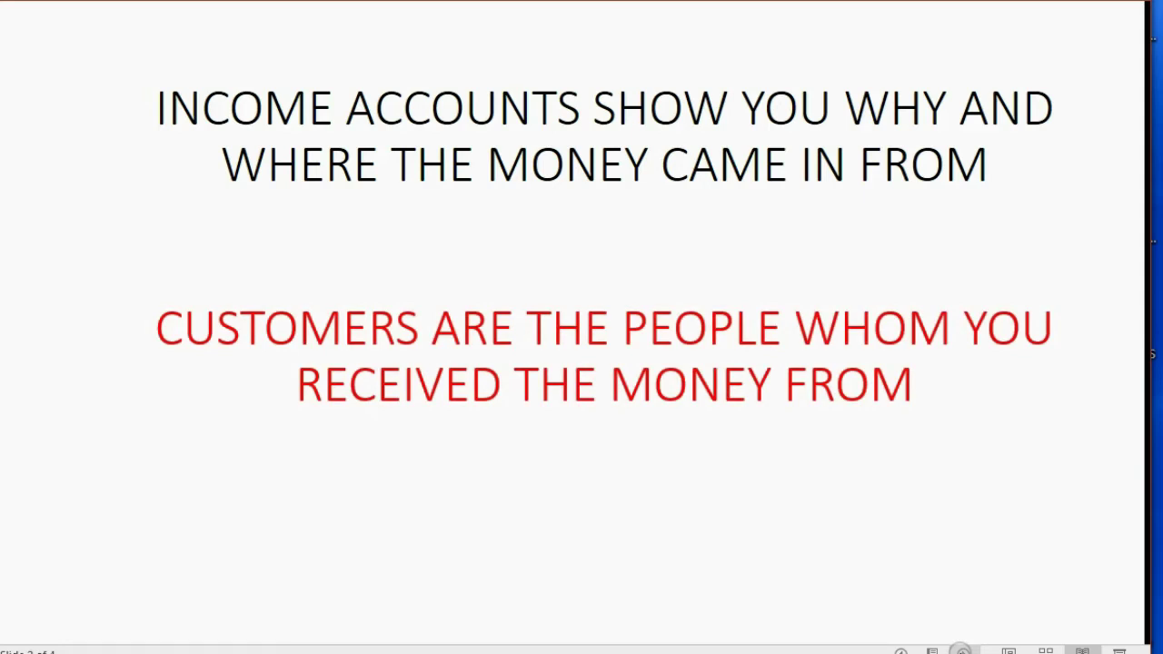
pyautogui.press('Right')
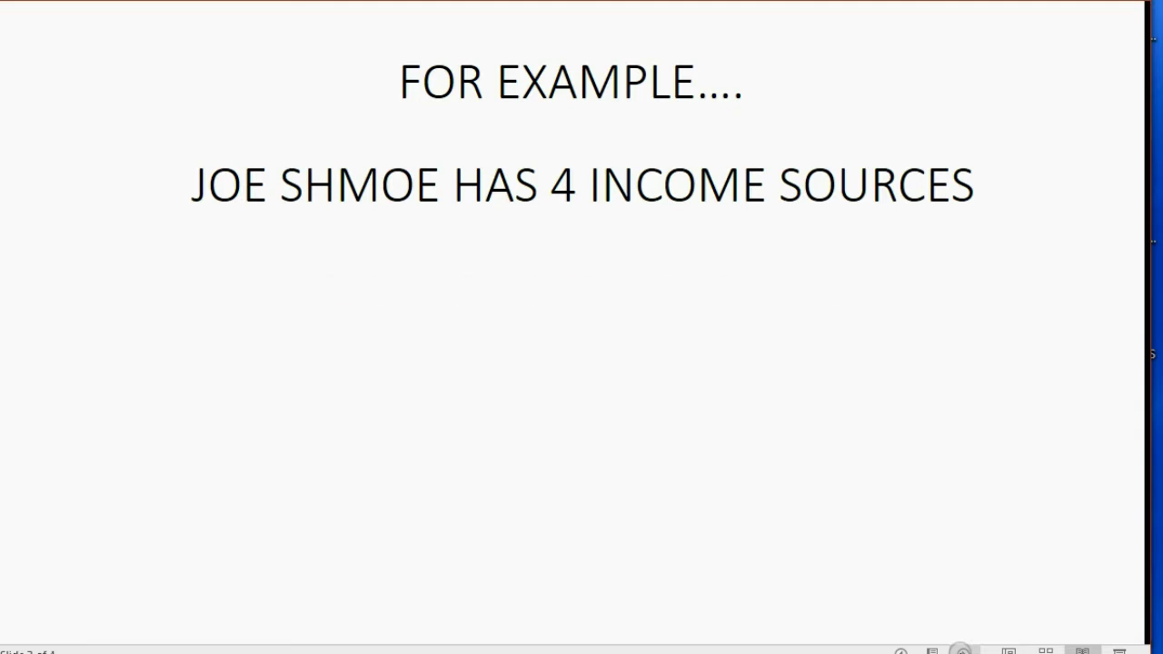
# Step: Reveal weekday bartending, weekend bartending, LANDSCAPING and BANK ACCOUNT INTEREST on the slide
pyautogui.press('Right')
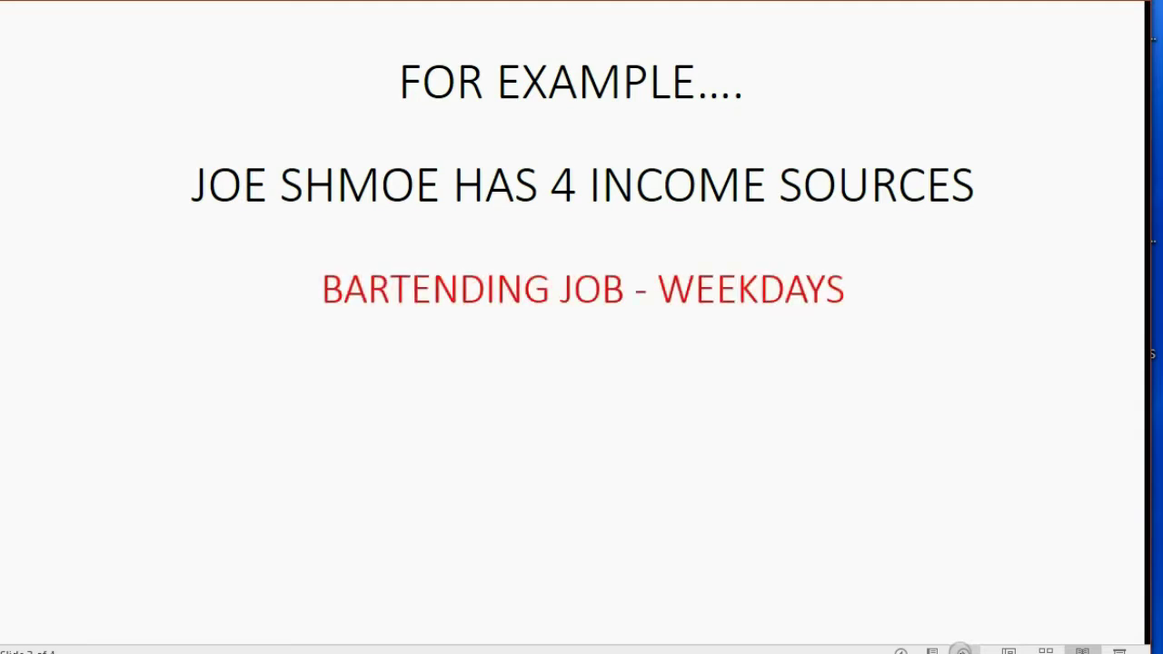
pyautogui.press('Right')
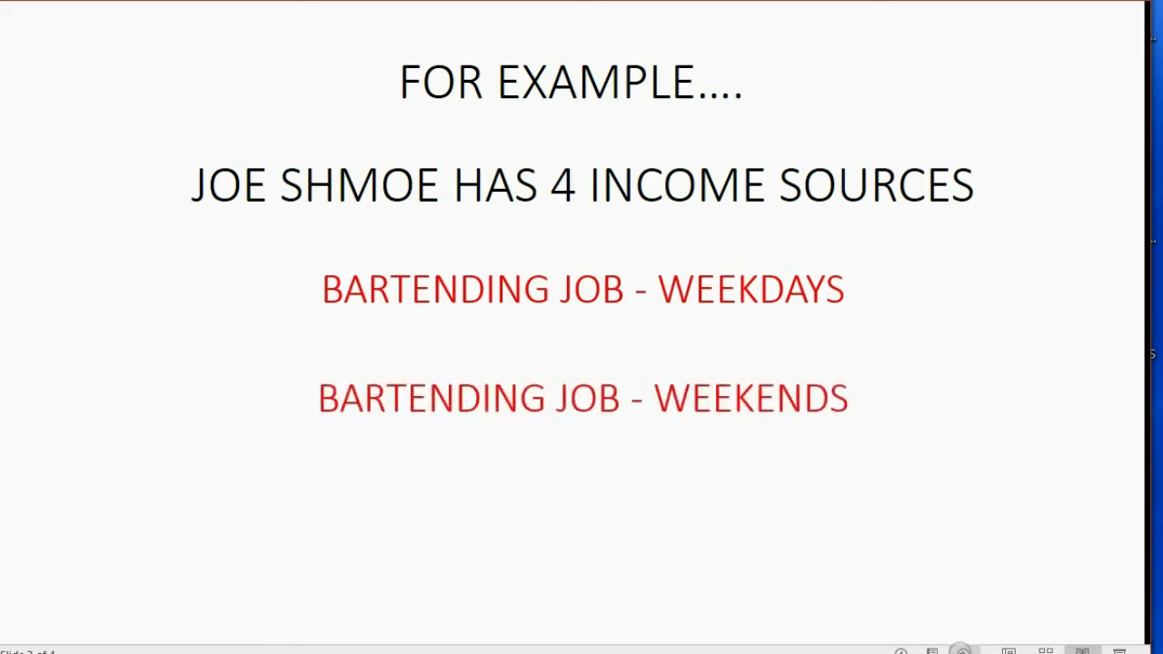
pyautogui.press('Right')
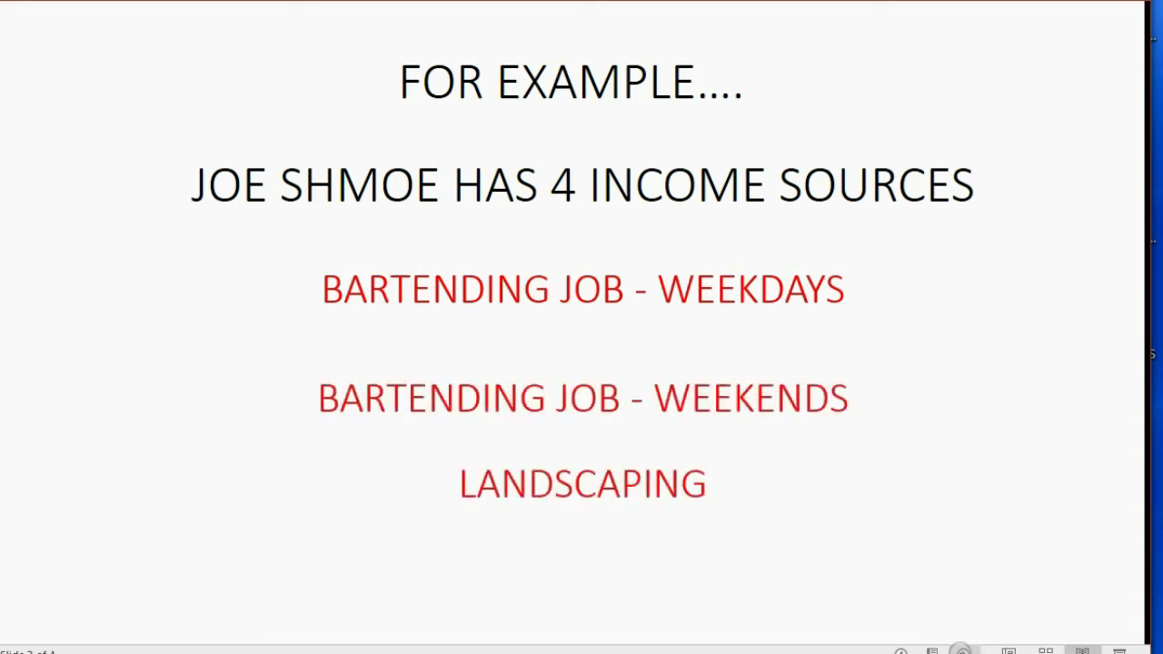
pyautogui.press('Right')
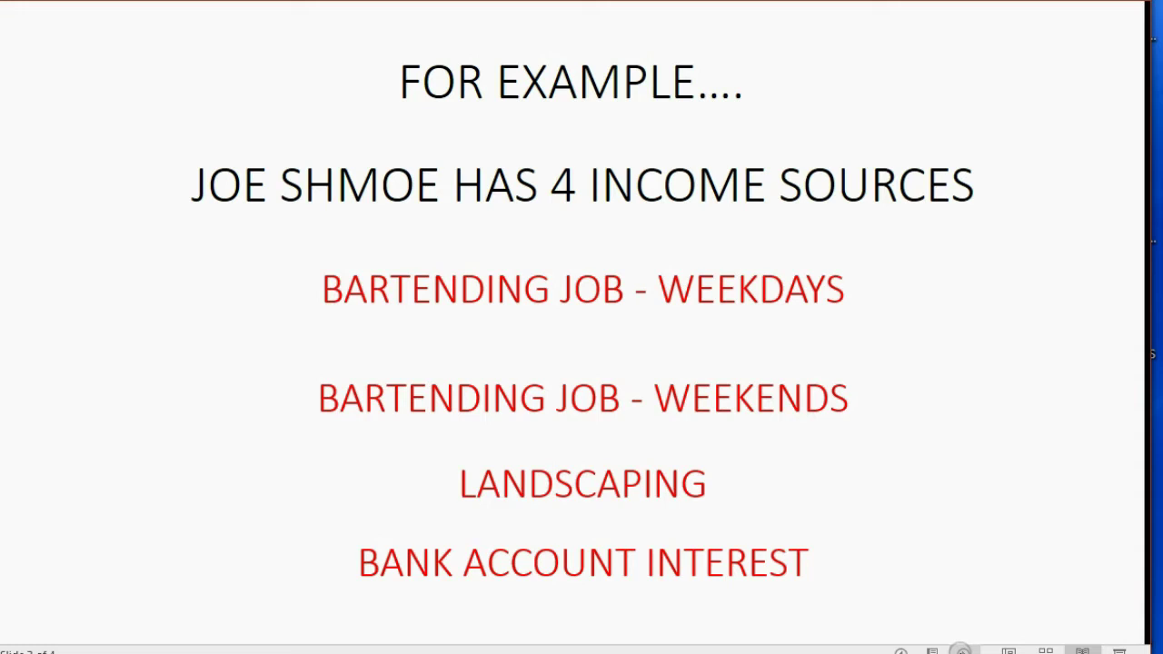
# Step: Link each income source to its payer, from MOLLY'S SALOON and BEER & GO to CHASE BANK
pyautogui.press('pageup')
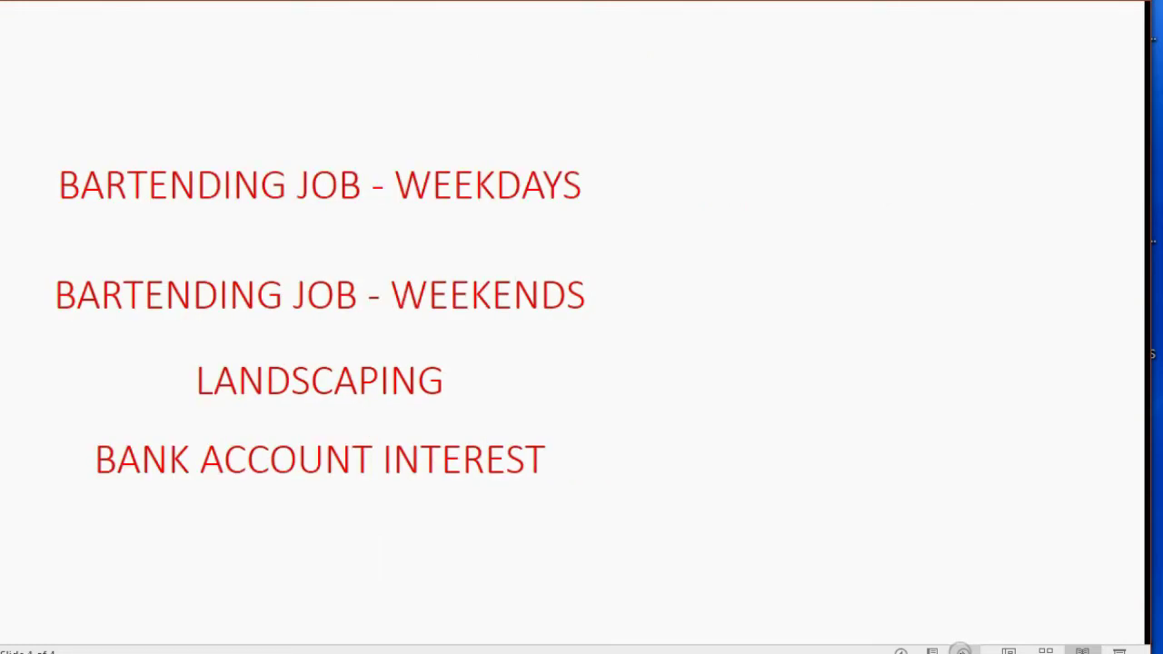
pyautogui.press('pagedown')
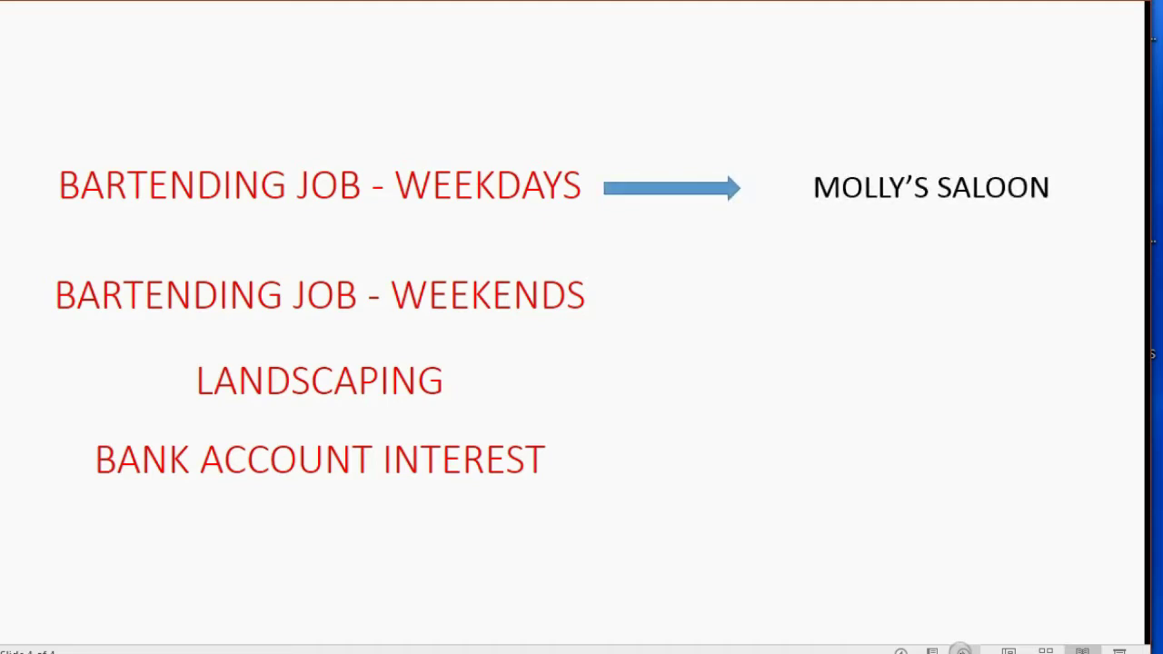
pyautogui.press('pagedown')
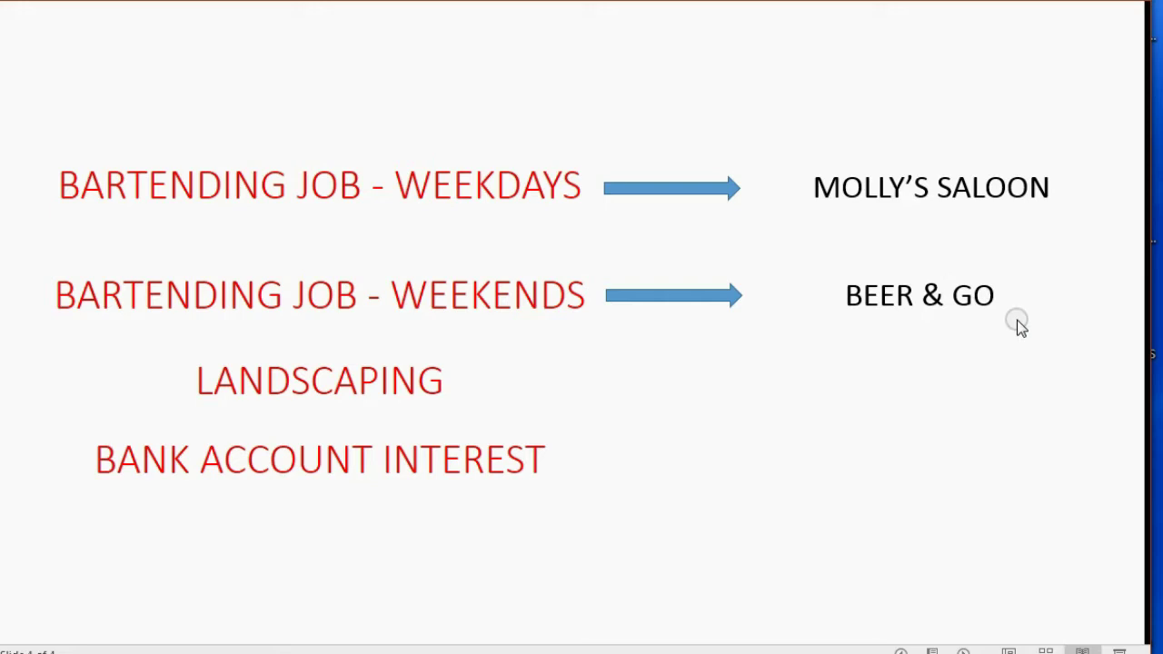
pyautogui.click(1056, 354)
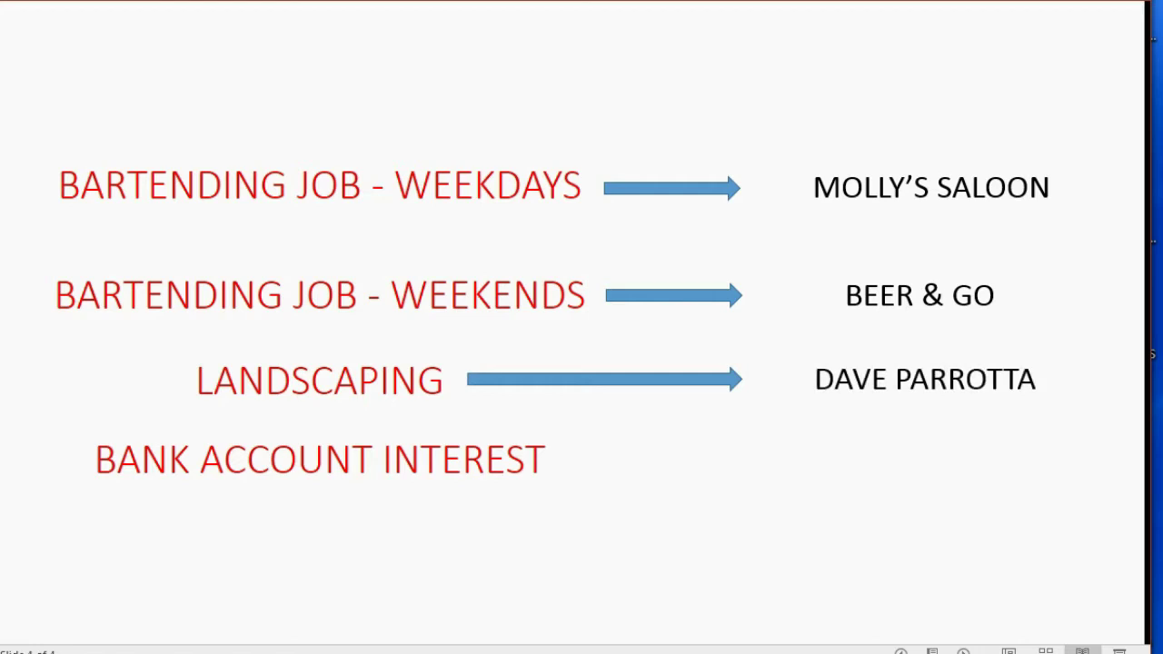
pyautogui.press('Right')
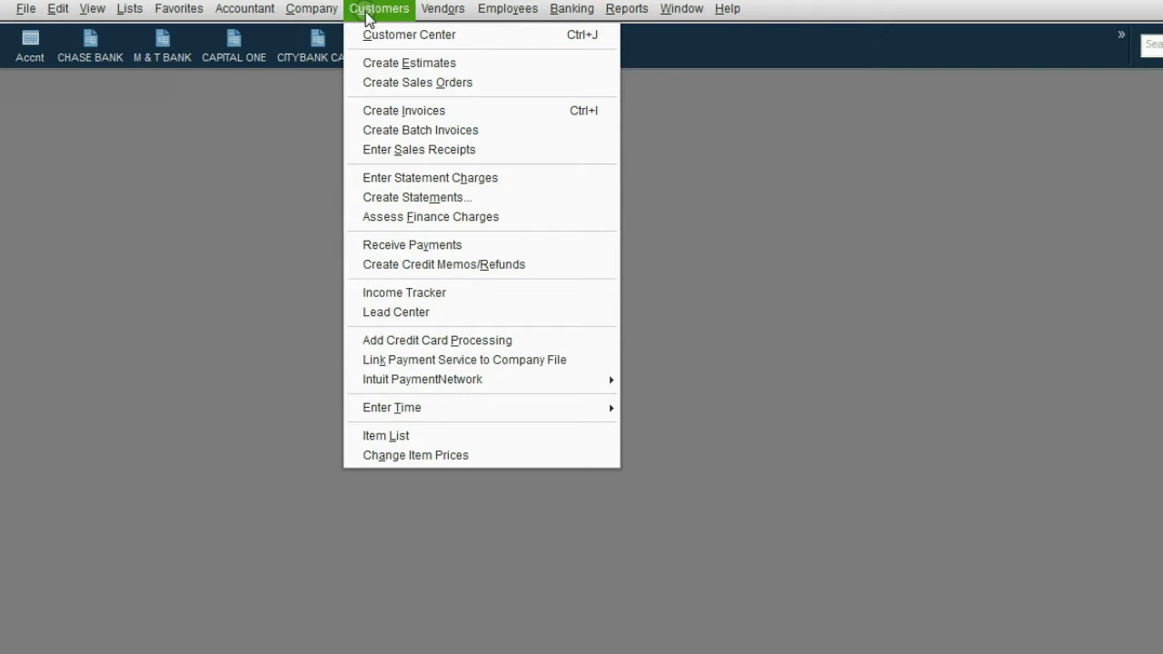
# Step: Open the empty Customer Center and bring up a blank New Customer form
pyautogui.click(388, 36)
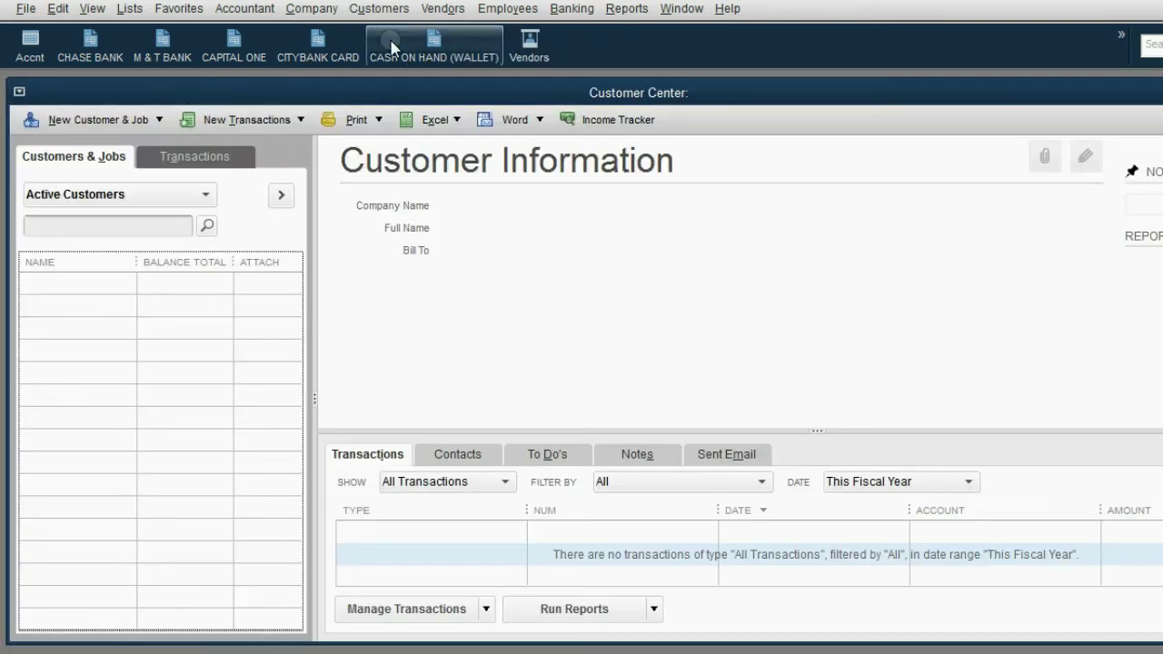
pyautogui.moveTo(416, 93); pyautogui.dragTo(417, 99)
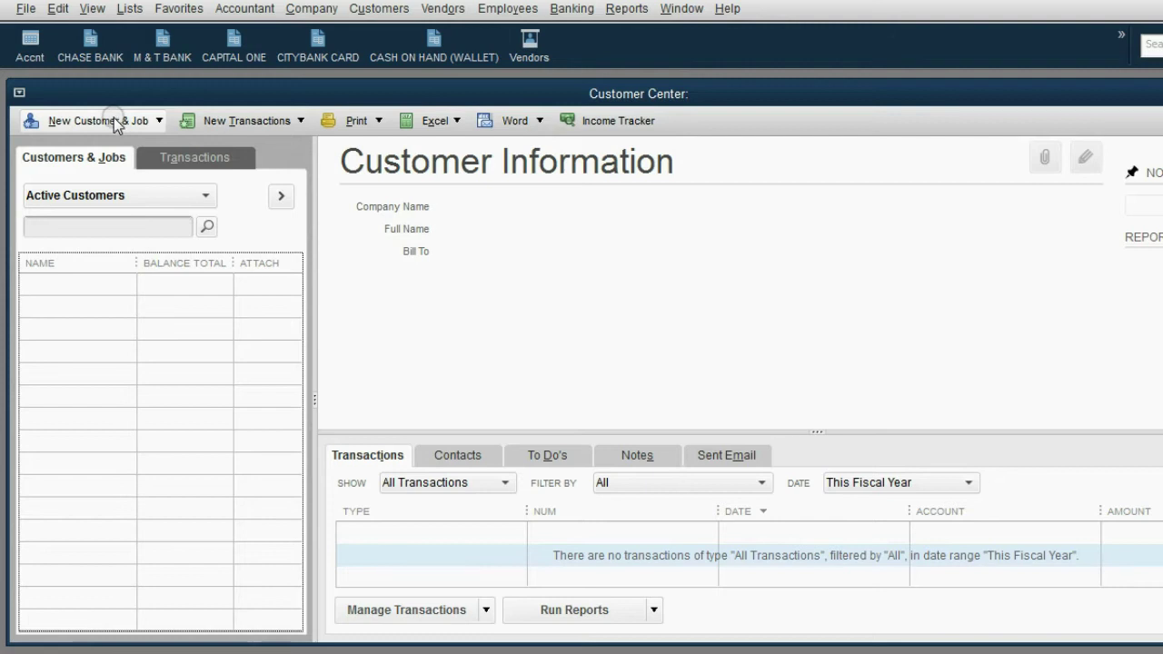
pyautogui.click(113, 123)
pyautogui.click(114, 145)
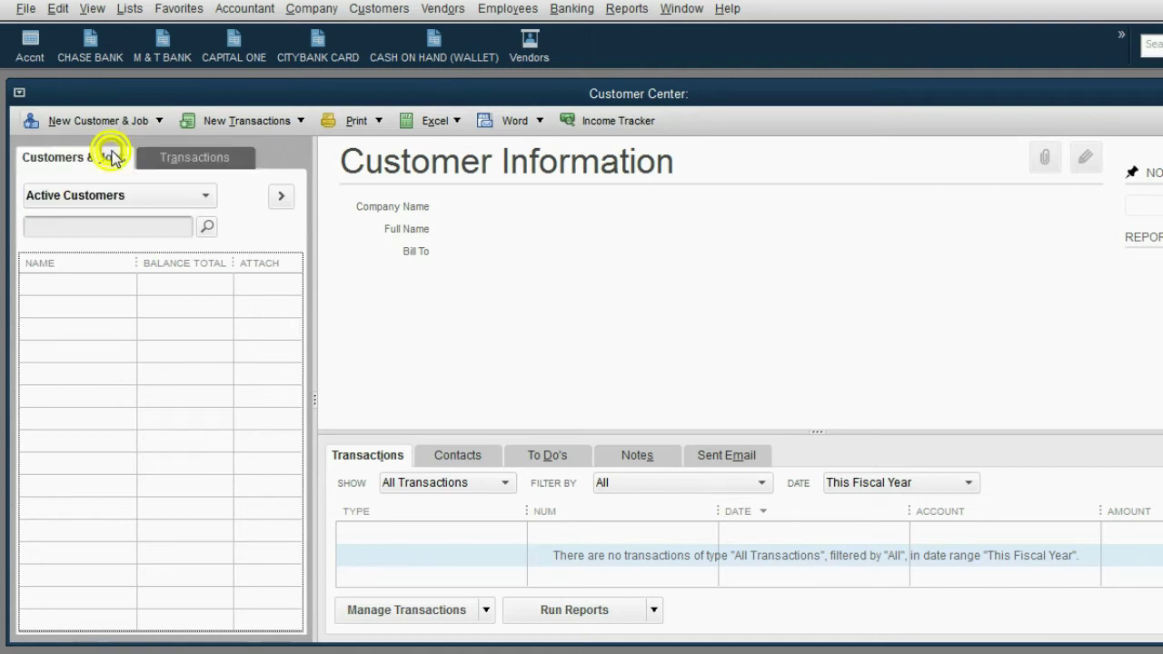
pyautogui.moveTo(237, 143); pyautogui.dragTo(239, 132)
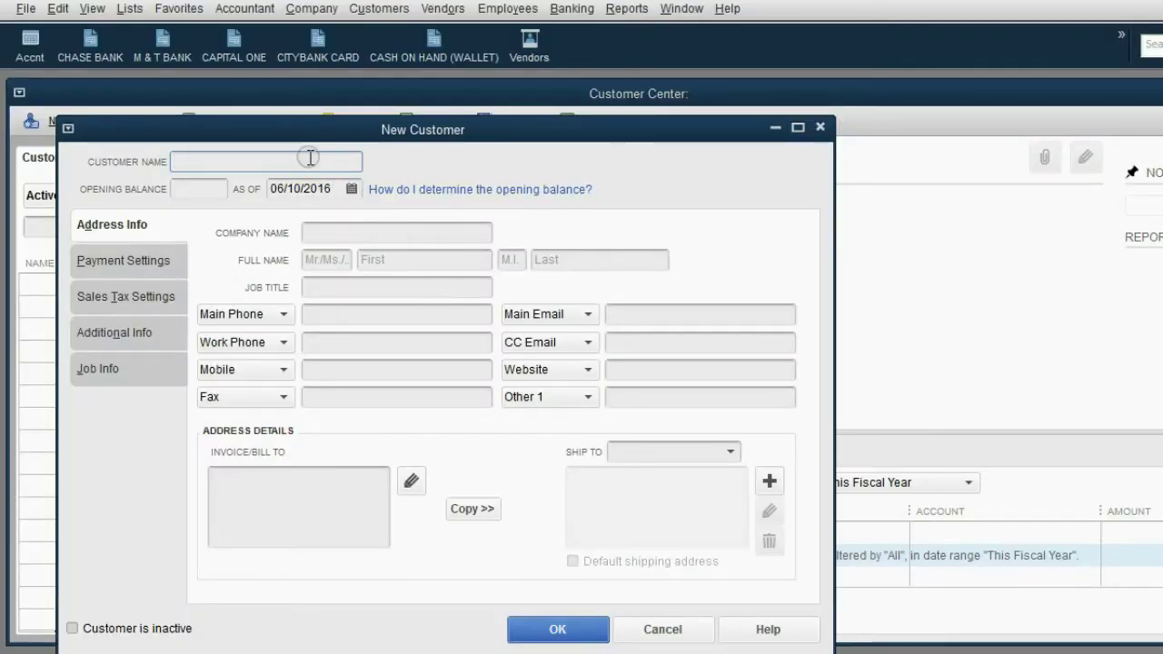
# Step: Create the customer MOLLY'S SALLON with its main phone number
pyautogui.write('MOLLY')
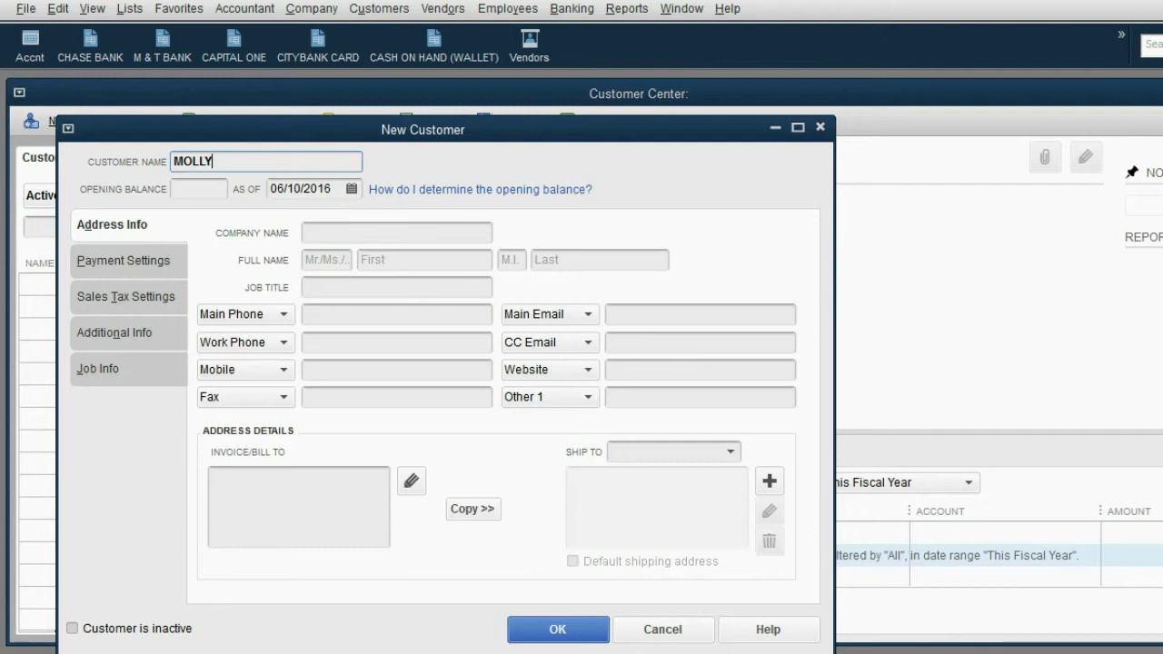
pyautogui.write("'S SALLON")
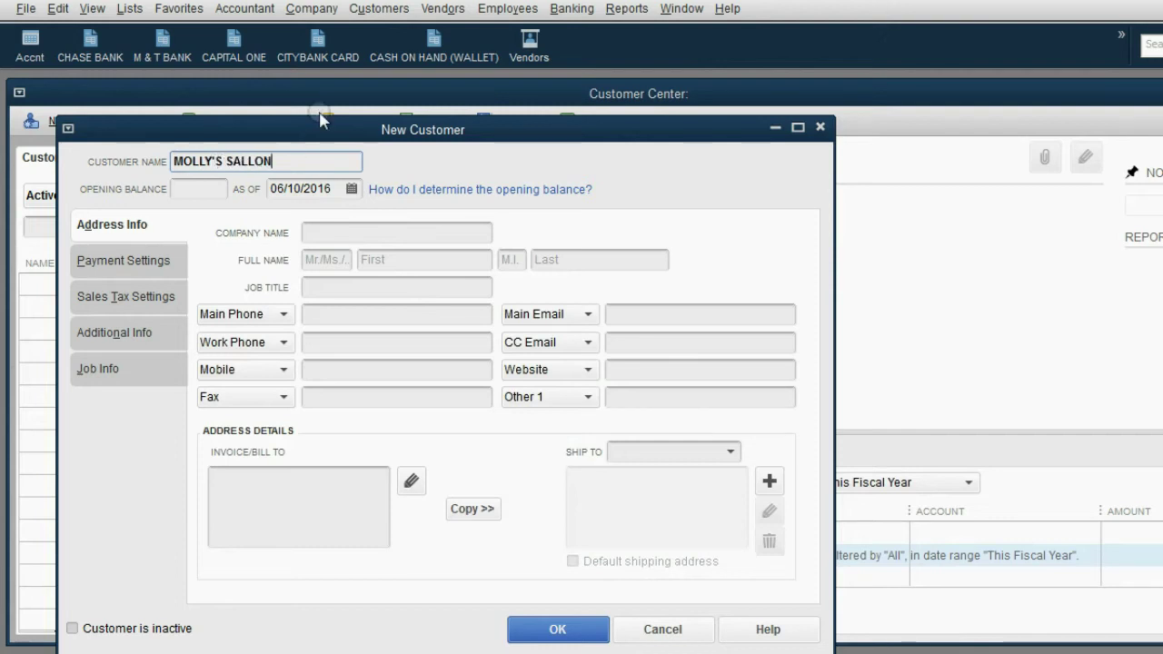
pyautogui.click(374, 312)
pyautogui.write('1')
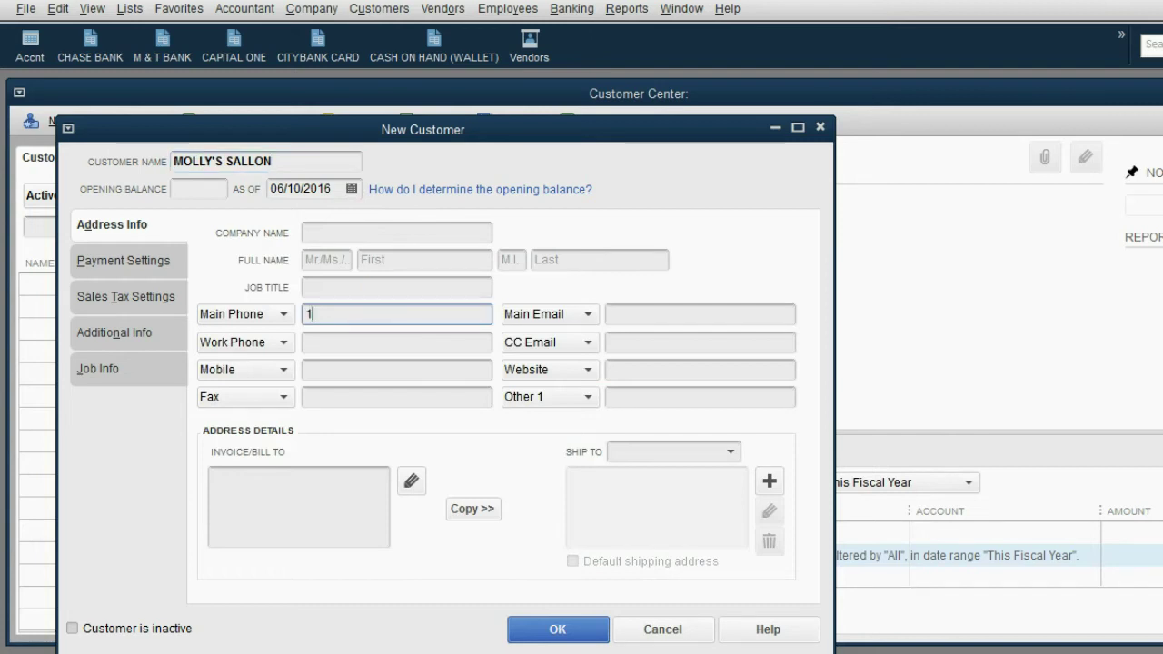
pyautogui.write('23456789')
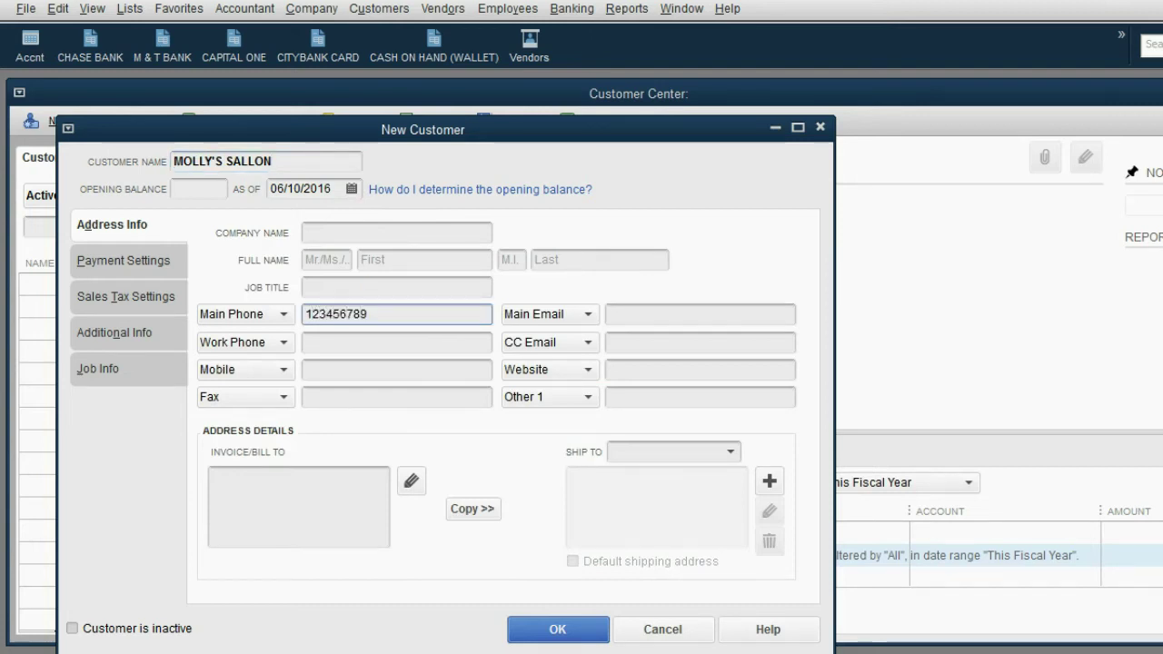
pyautogui.click(474, 514)
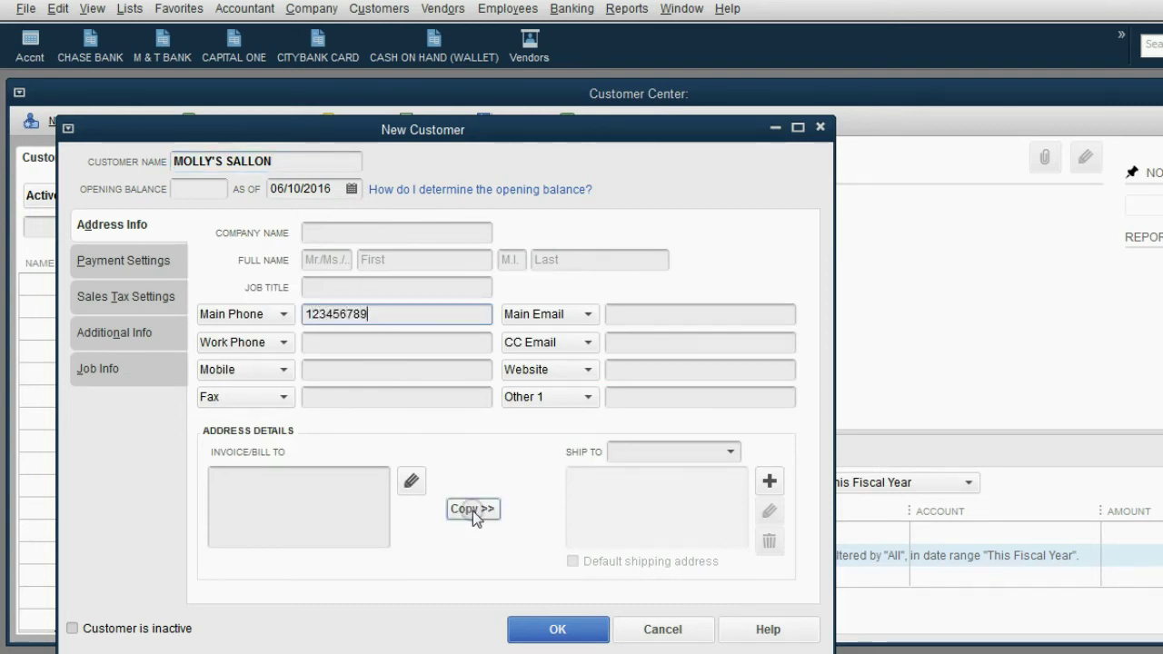
pyautogui.click(548, 630)
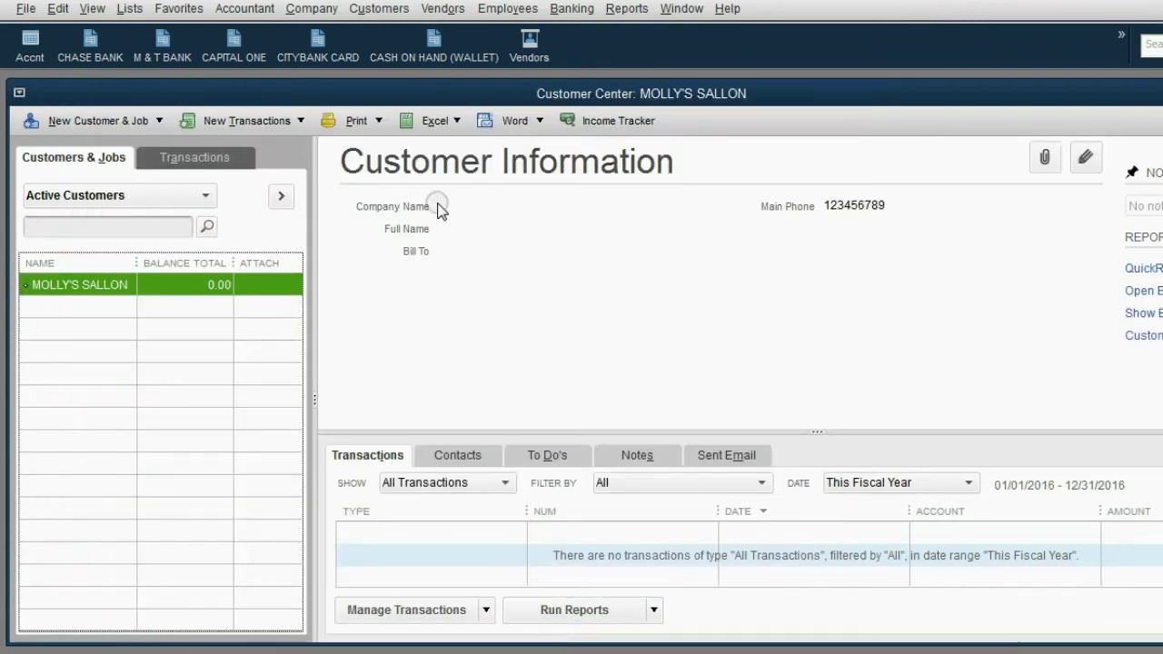
# Step: Reopen MOLLY'S SALLON and add its main e-mail address
pyautogui.doubleClick(227, 287)
pyautogui.click(337, 495)
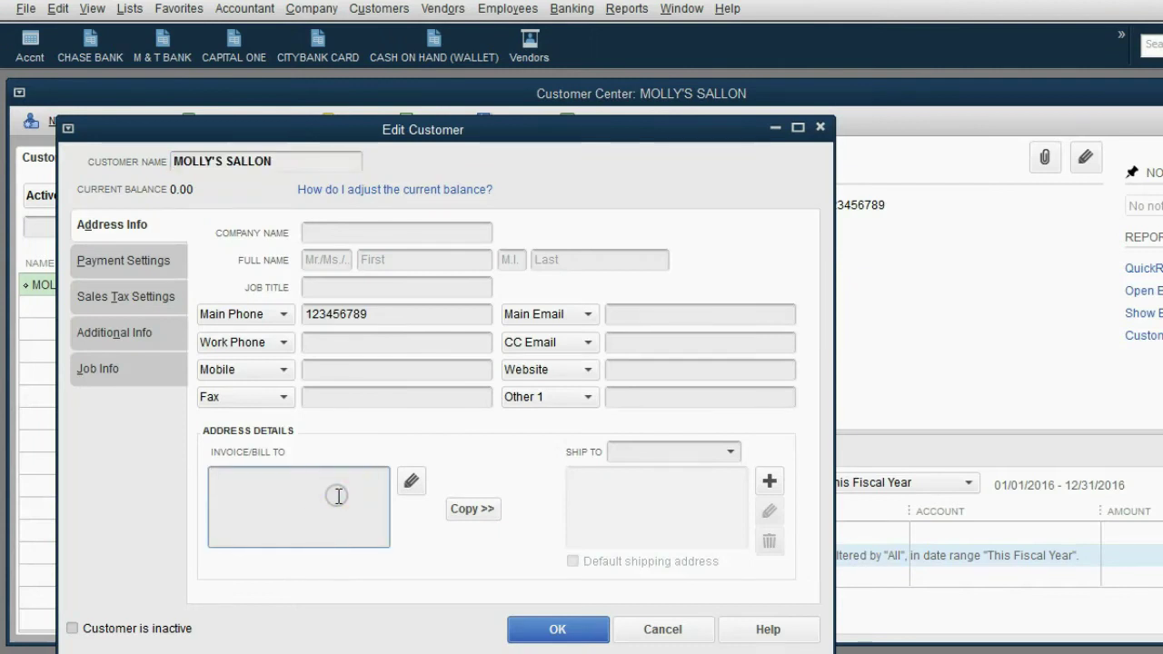
pyautogui.click(631, 316)
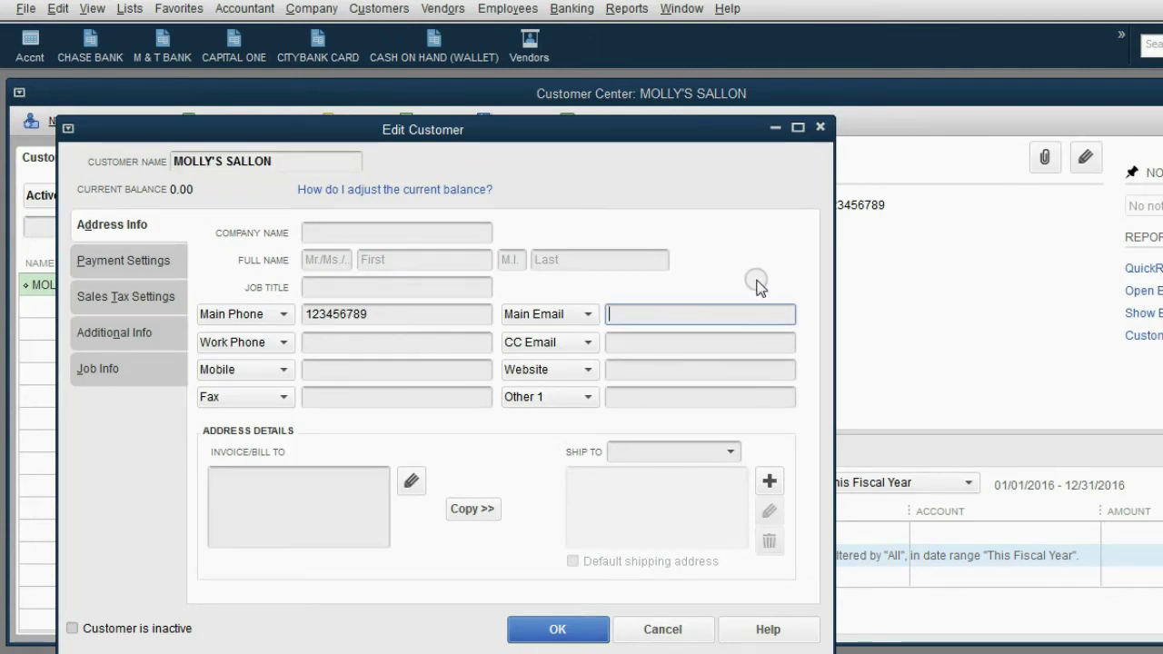
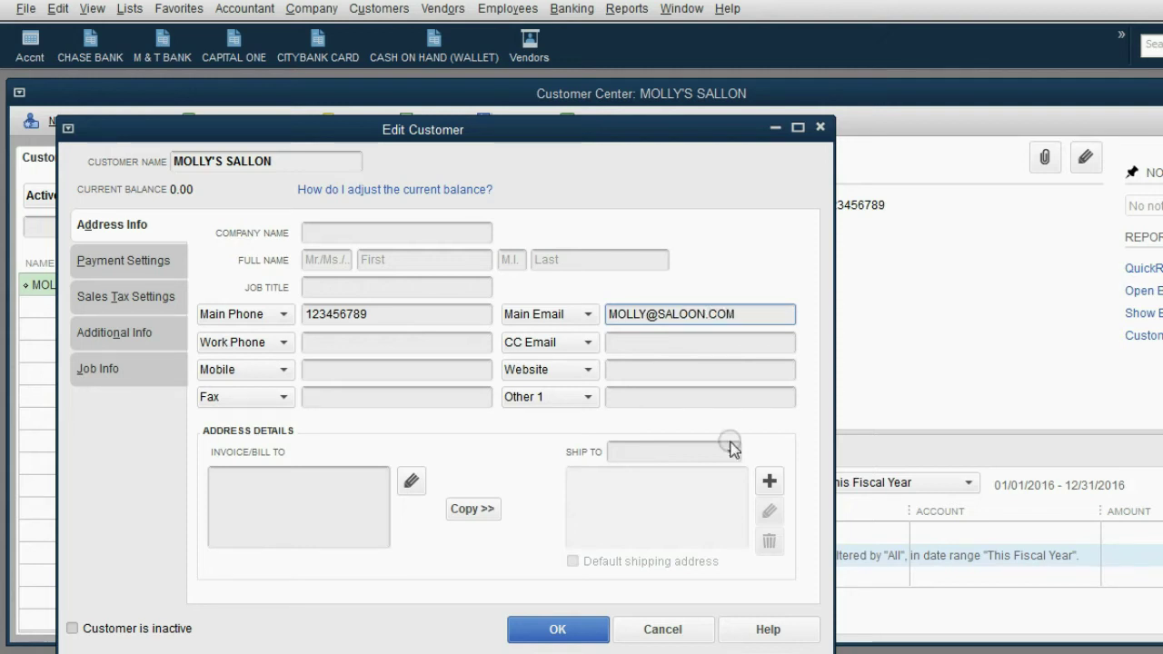
pyautogui.click(584, 628)
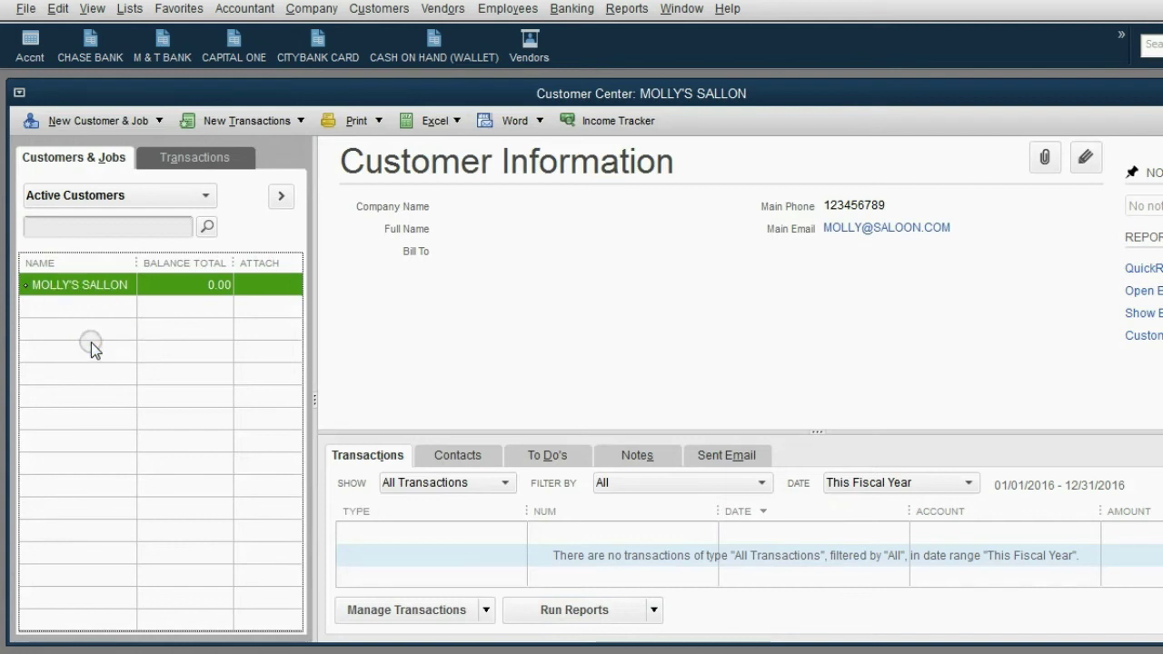
# Step: Add BEER N GO as a new customer
pyautogui.click(96, 284)
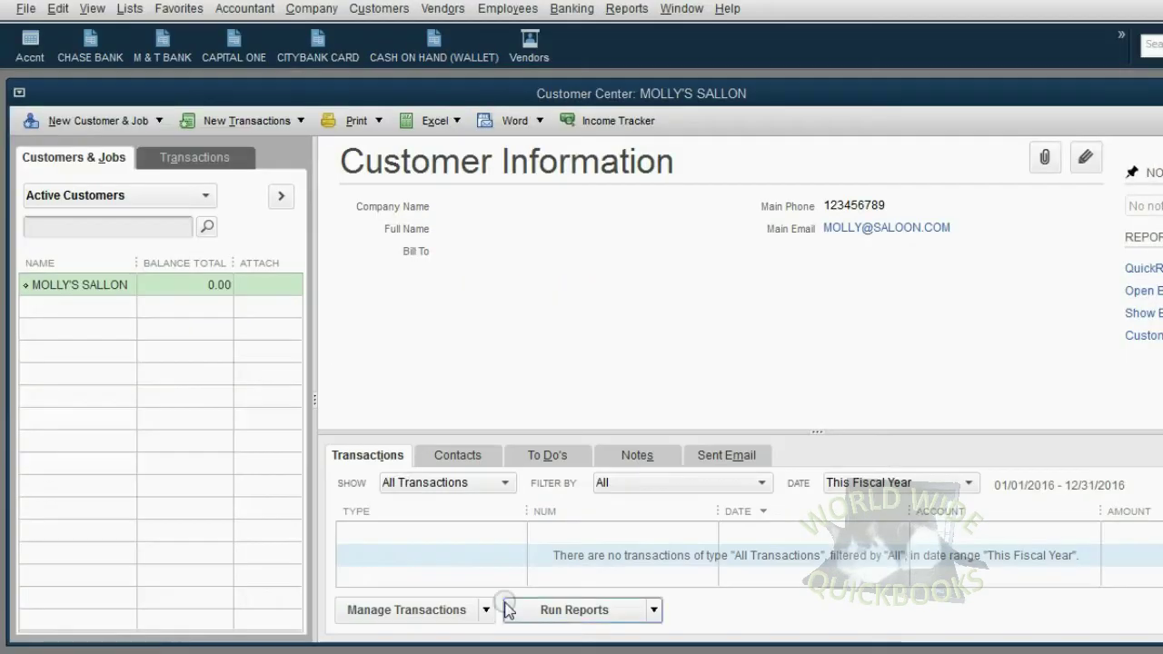
pyautogui.click(116, 123)
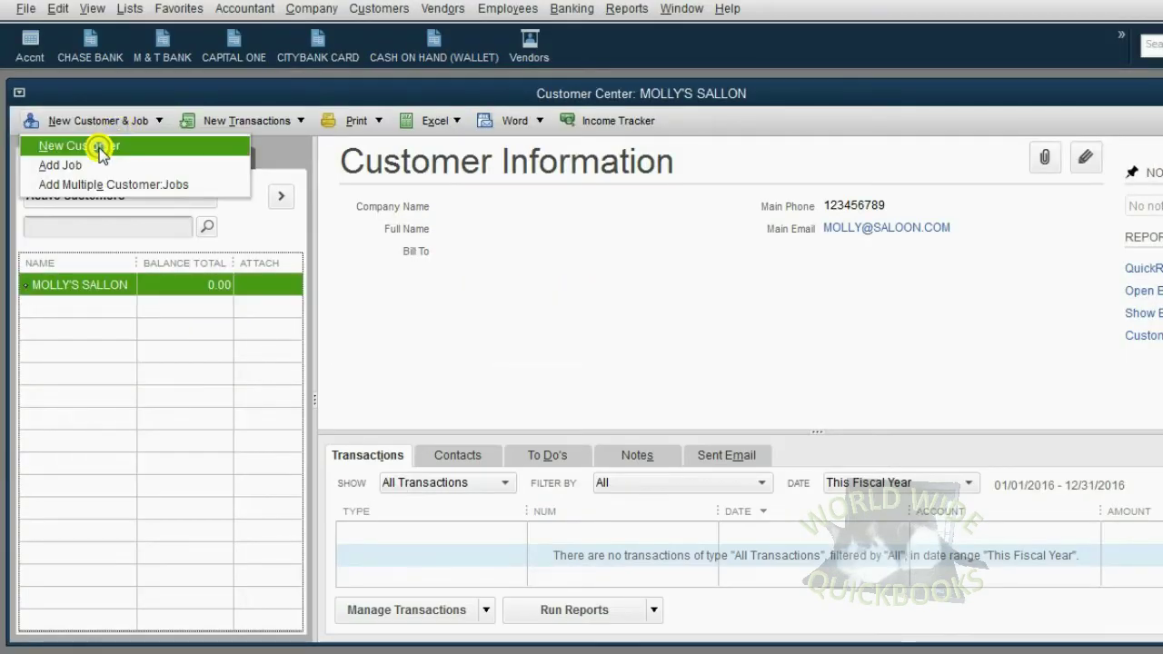
pyautogui.click(95, 146)
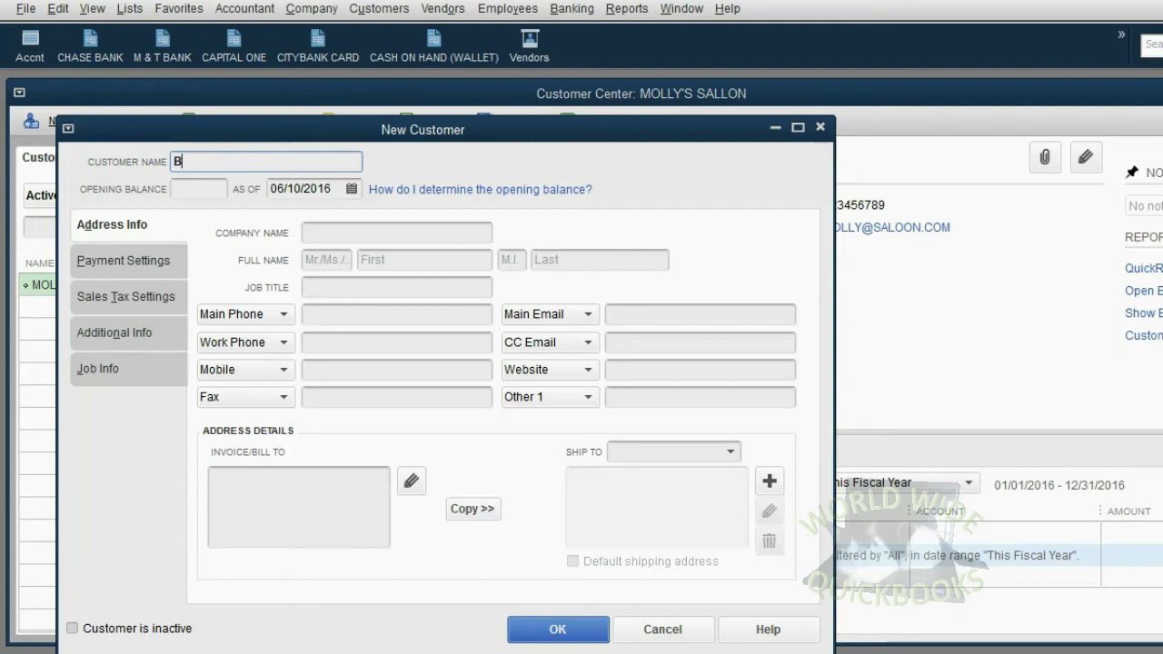
pyautogui.write('EER N GO')
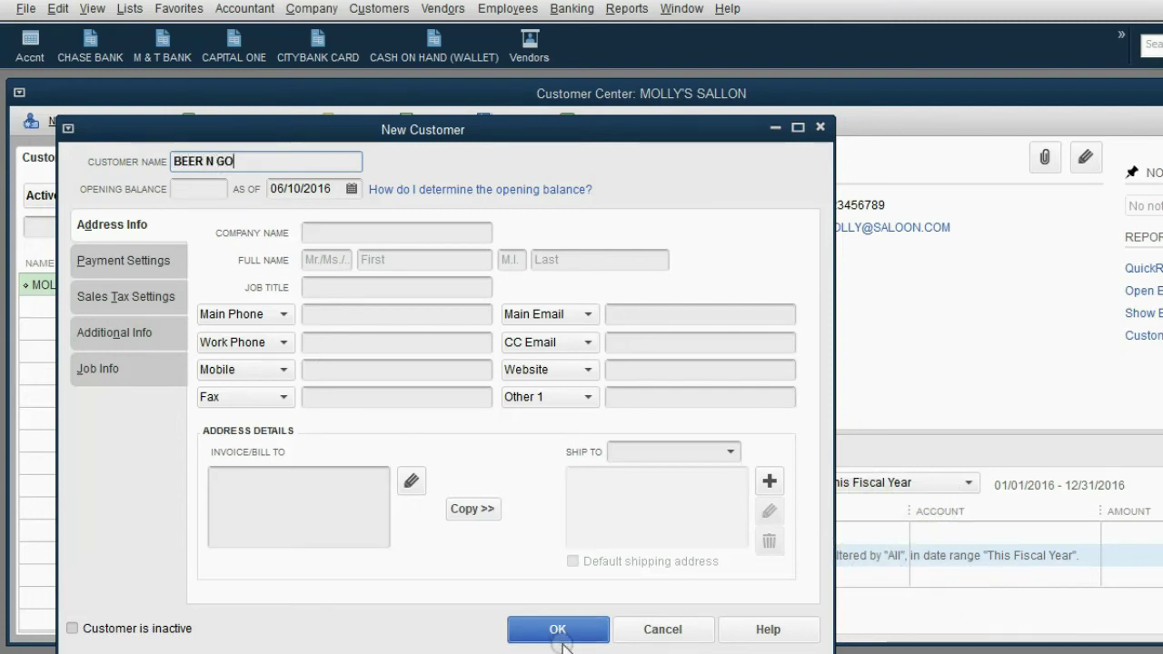
pyautogui.click(556, 628)
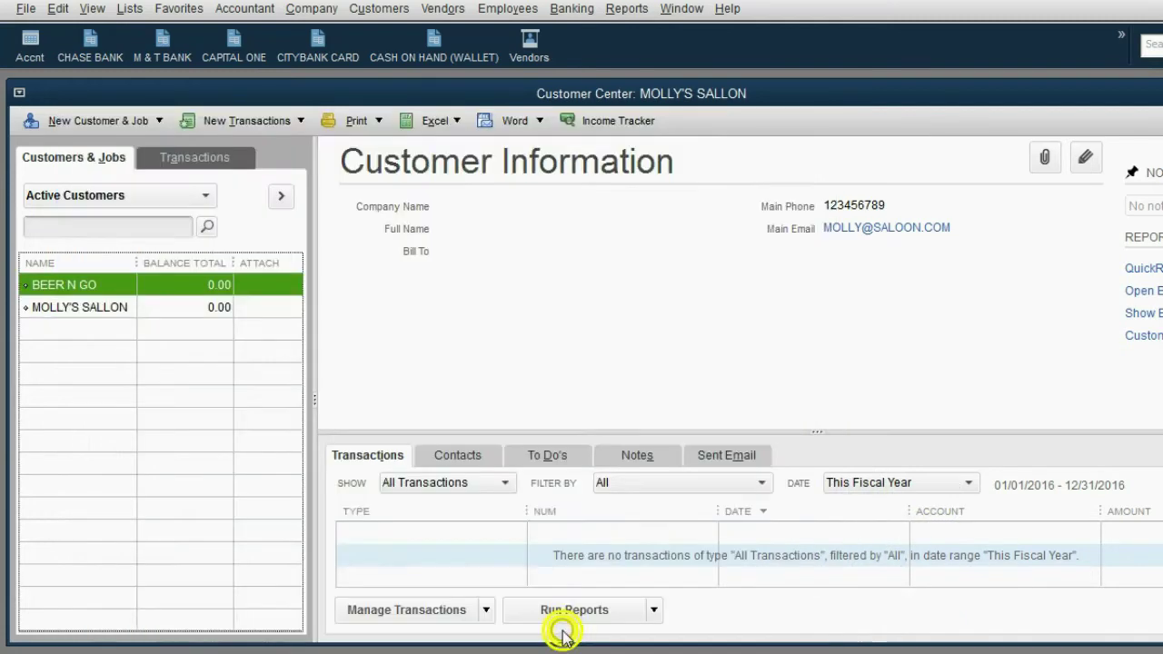
# Step: Review the MOLLY'S SALLON and BEER N GO customer details
pyautogui.click(73, 306)
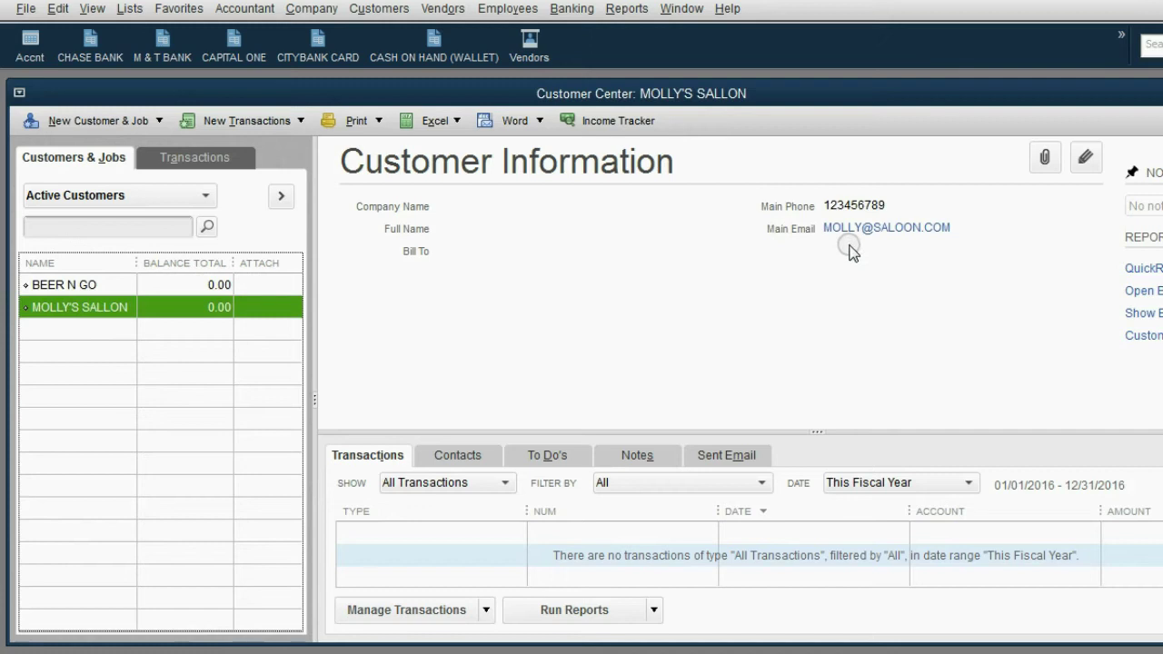
pyautogui.click(109, 286)
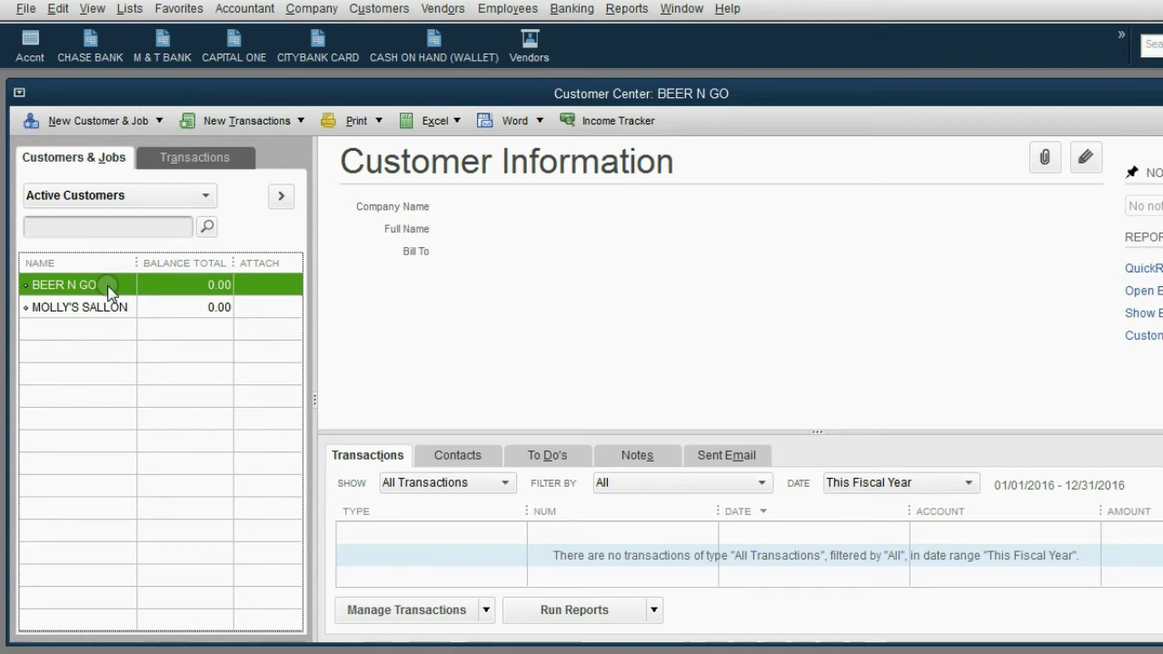
pyautogui.click(88, 127)
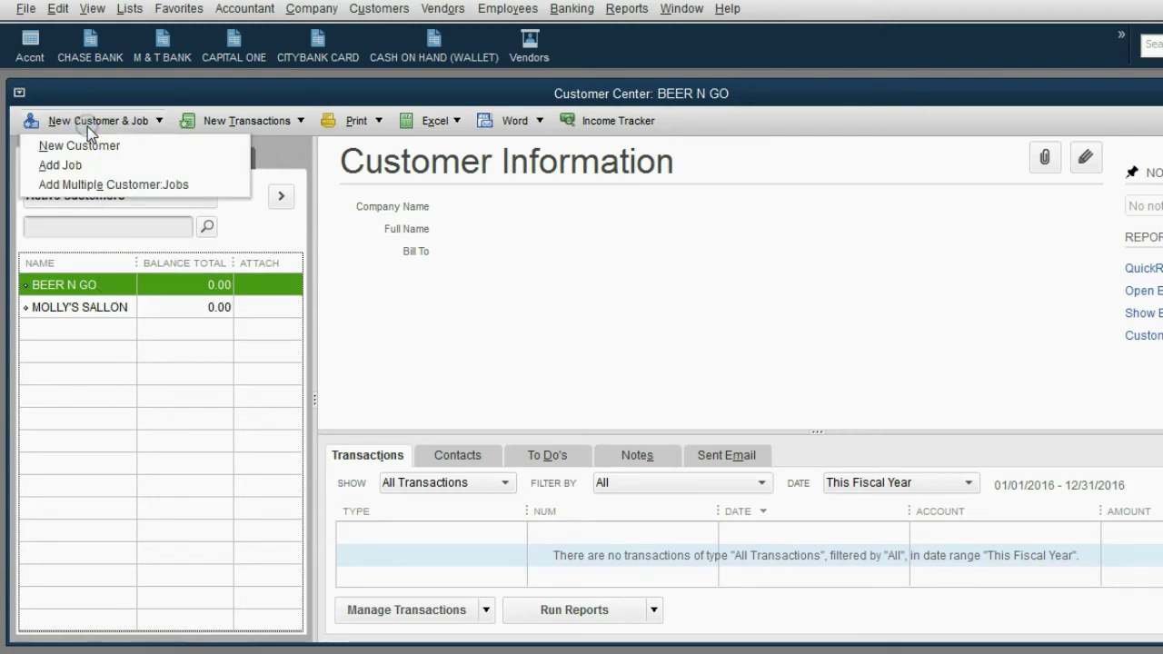
# Step: In Add Multiple Customer:Jobs, enter a new individual customer with a main phone number
pyautogui.click(113, 184)
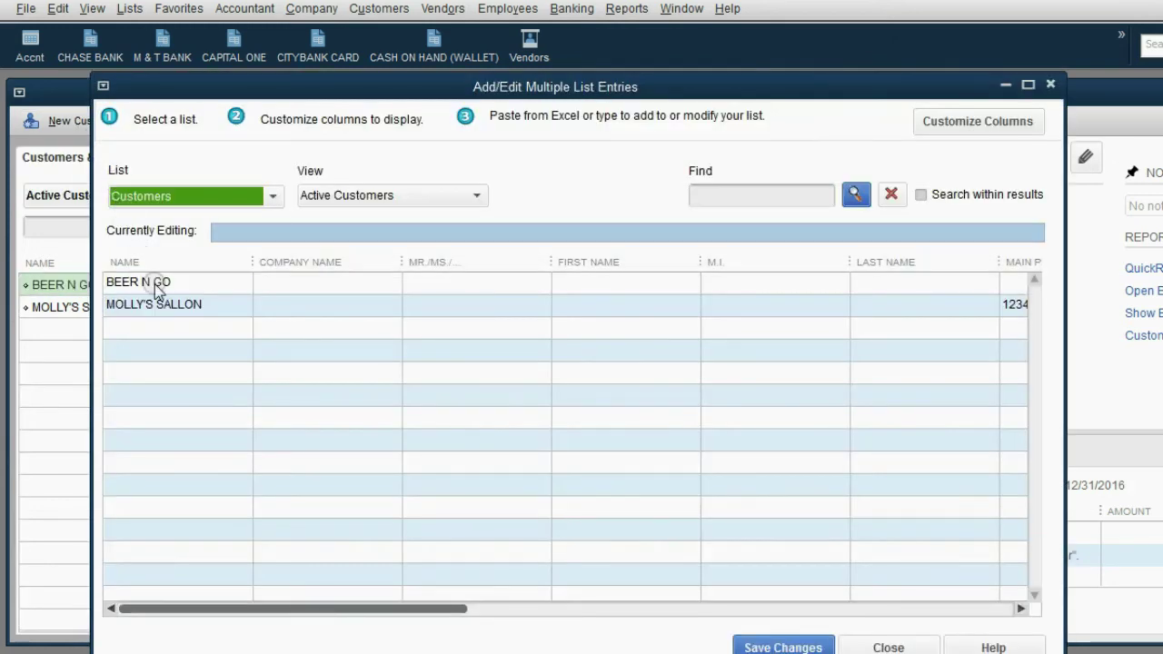
pyautogui.moveTo(446, 610); pyautogui.dragTo(355, 600)
pyautogui.click(210, 384)
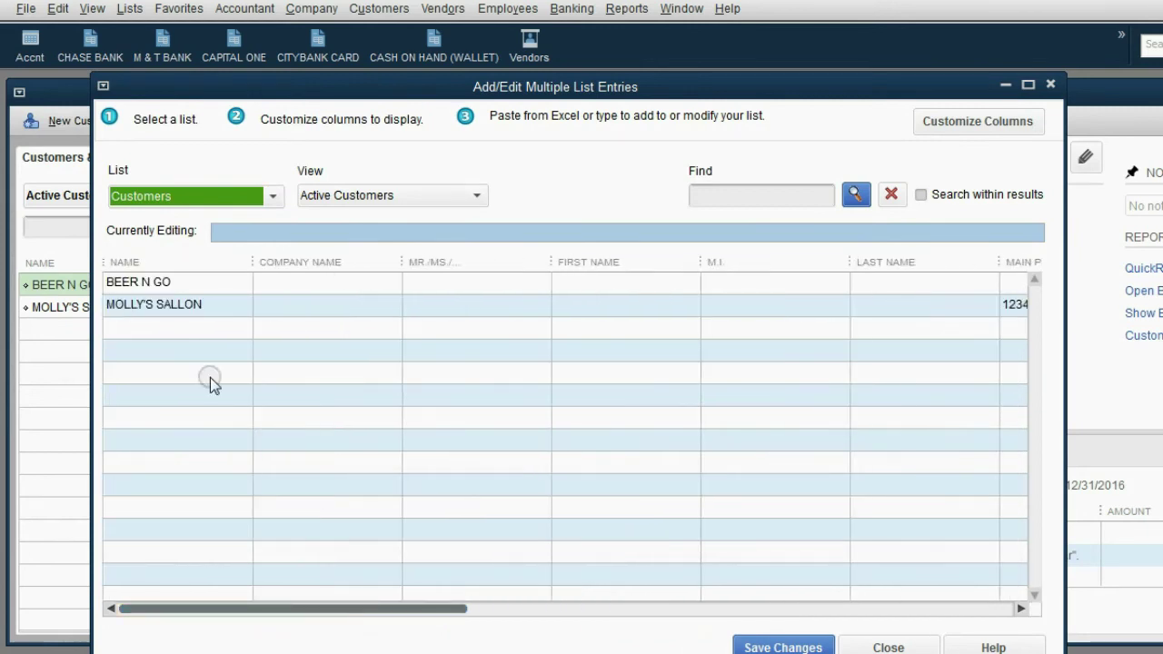
pyautogui.click(162, 327)
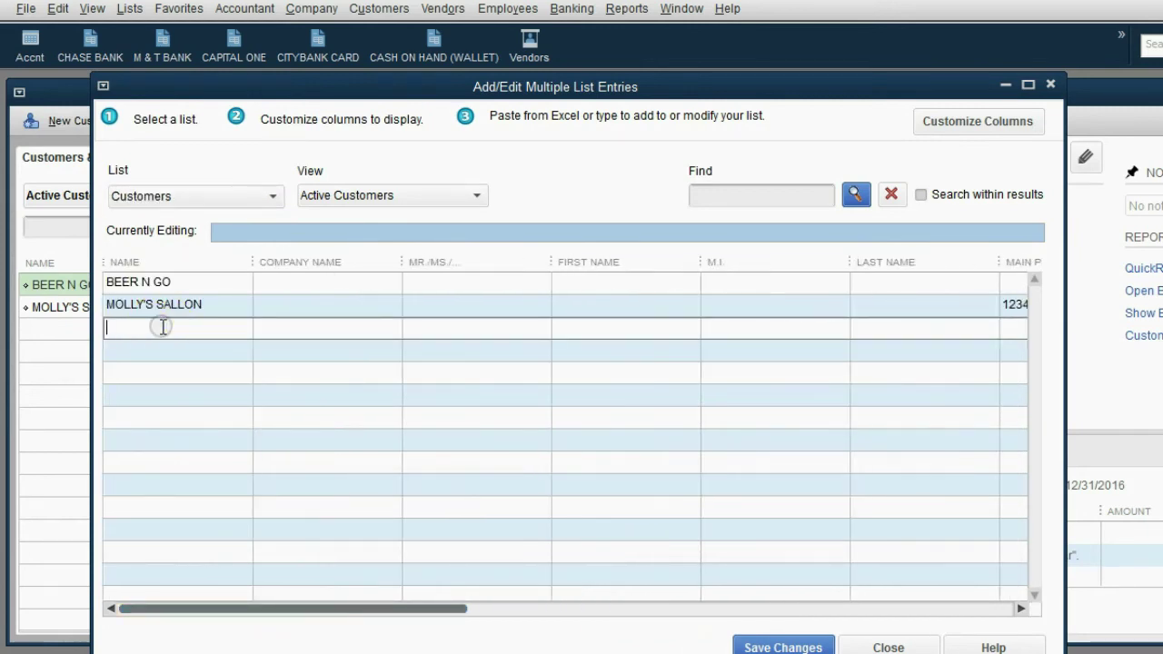
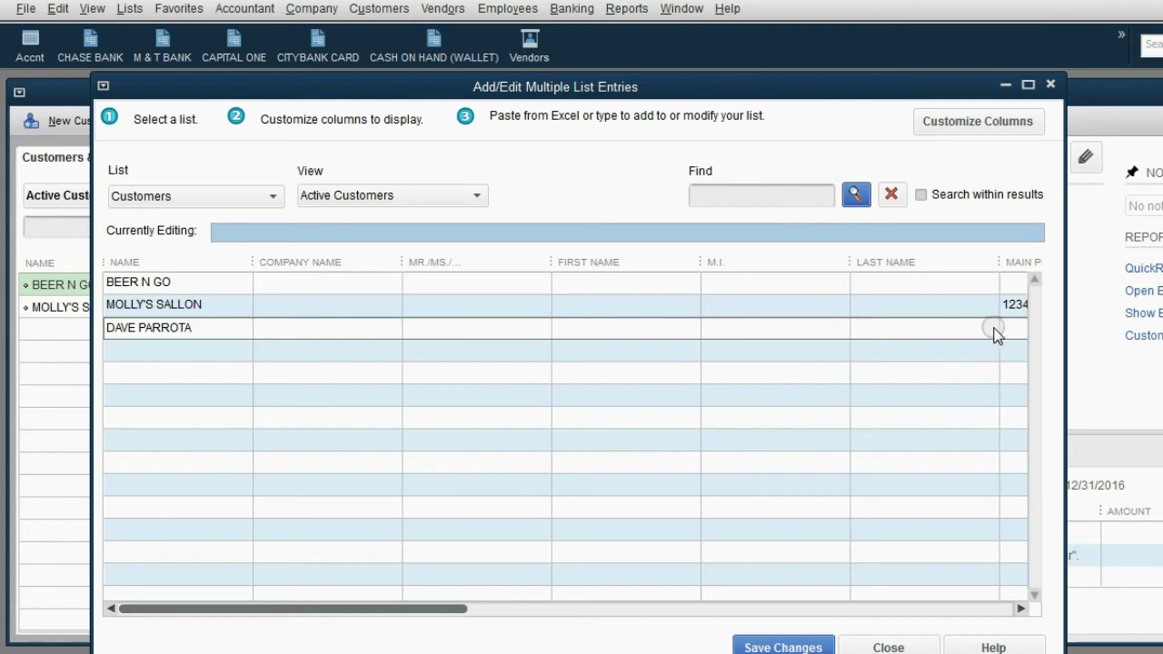
pyautogui.click(1006, 328)
pyautogui.write('23')
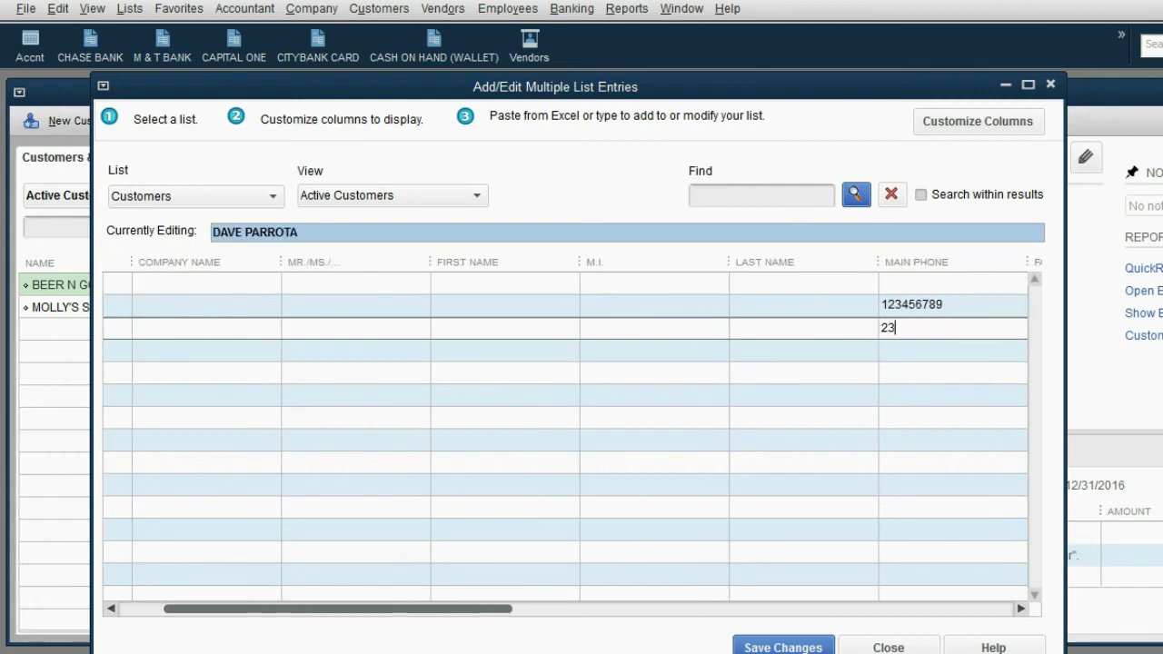
pyautogui.write('4543332')
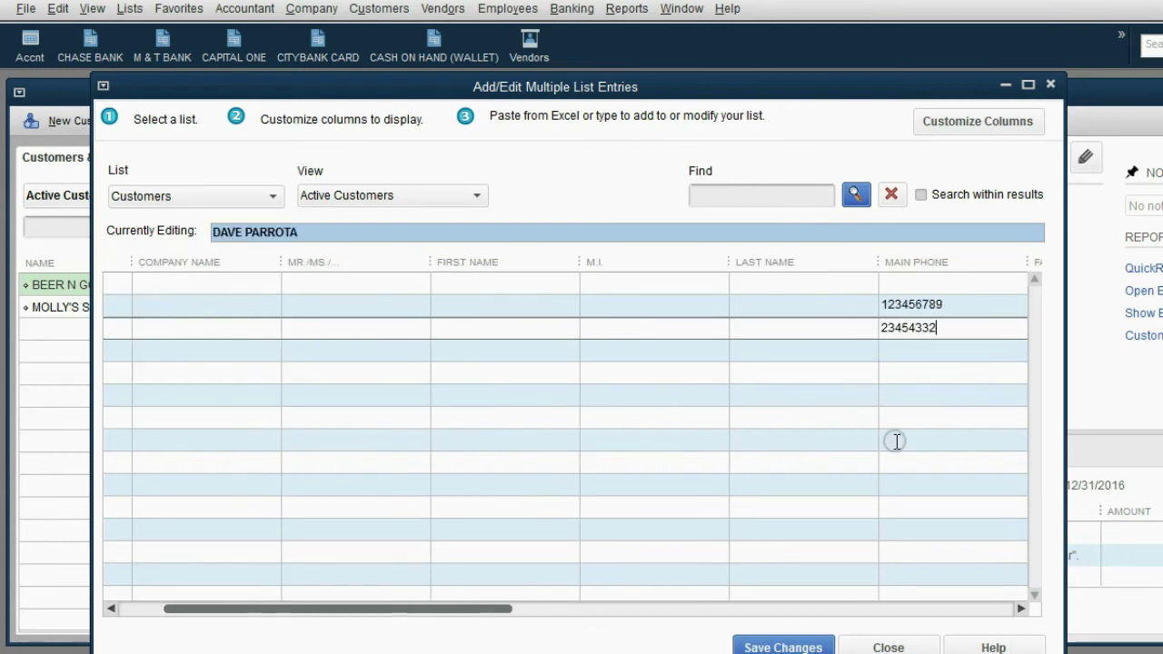
# Step: Add CHASE BANK as another customer row in the grid
pyautogui.moveTo(504, 609); pyautogui.dragTo(463, 609)
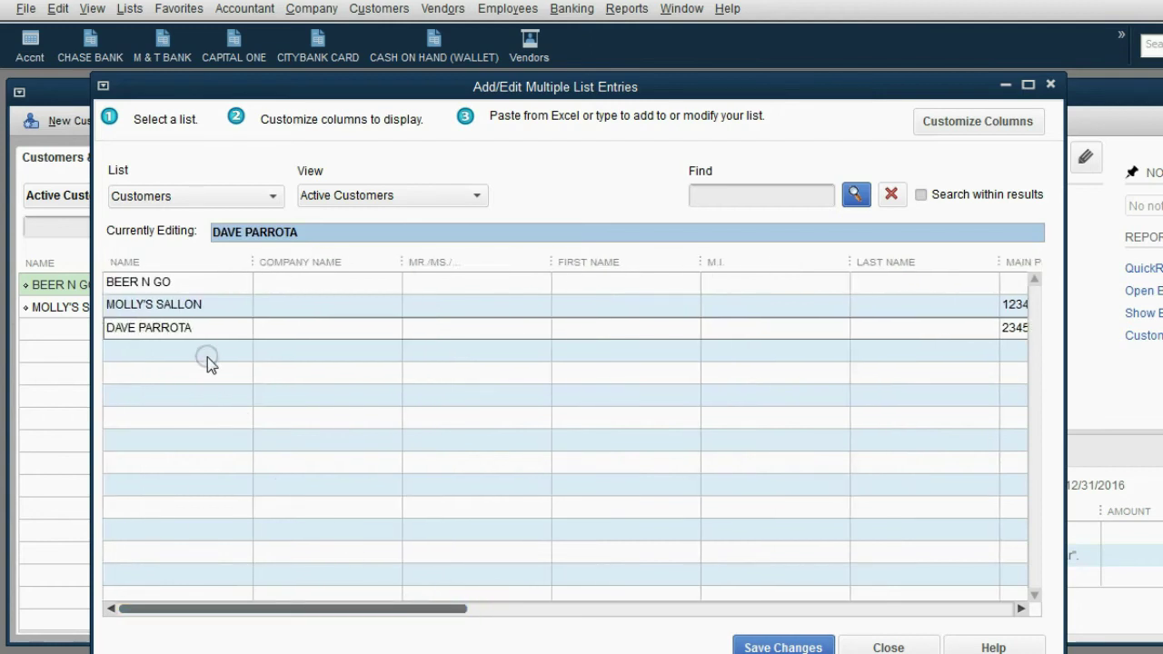
pyautogui.click(207, 351)
pyautogui.write('CH')
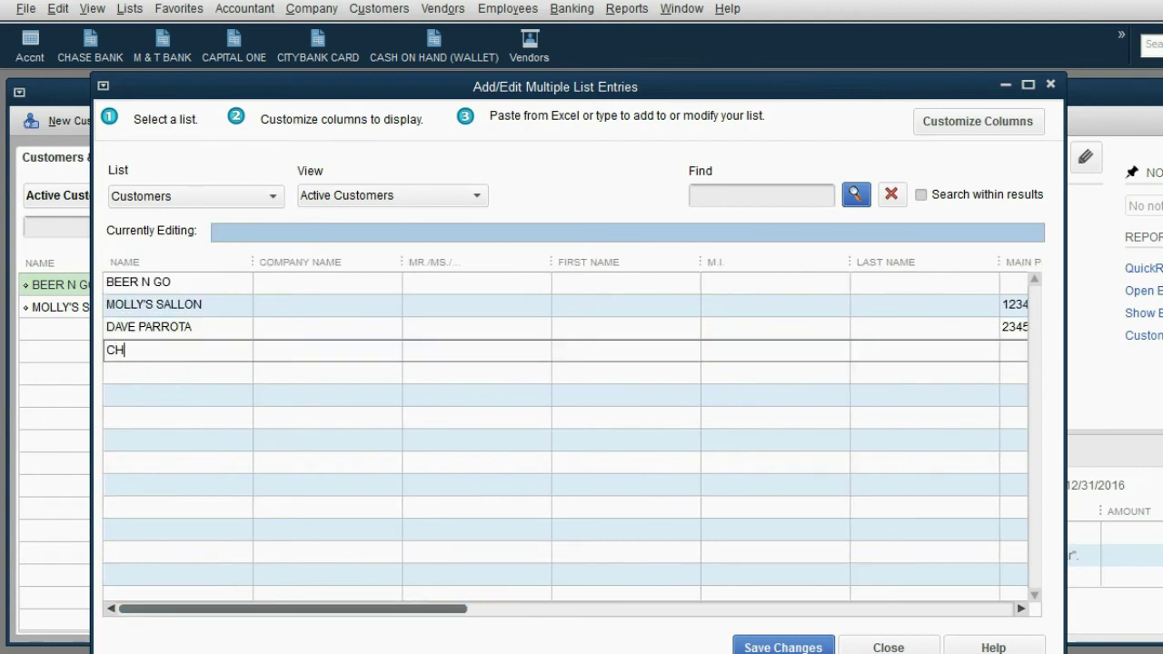
pyautogui.write('ASE BANK')
pyautogui.click(387, 485)
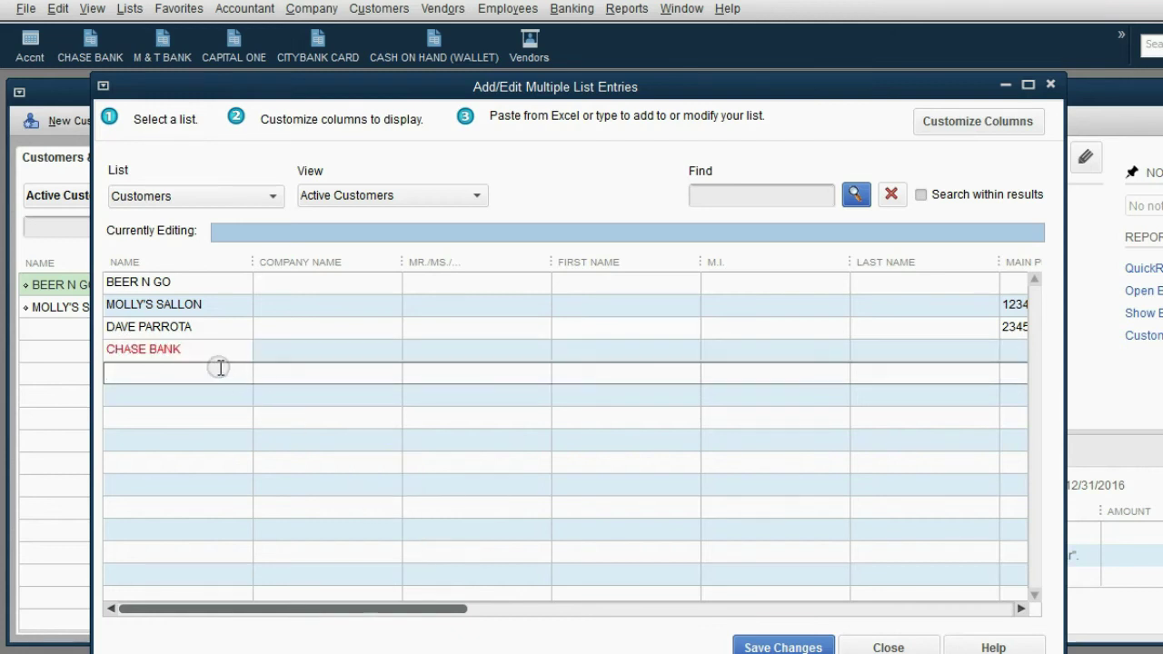
# Step: Rename the conflicting CHASE BANK to CHASE BANK-INCOME and save all new customers
pyautogui.moveTo(216, 354)
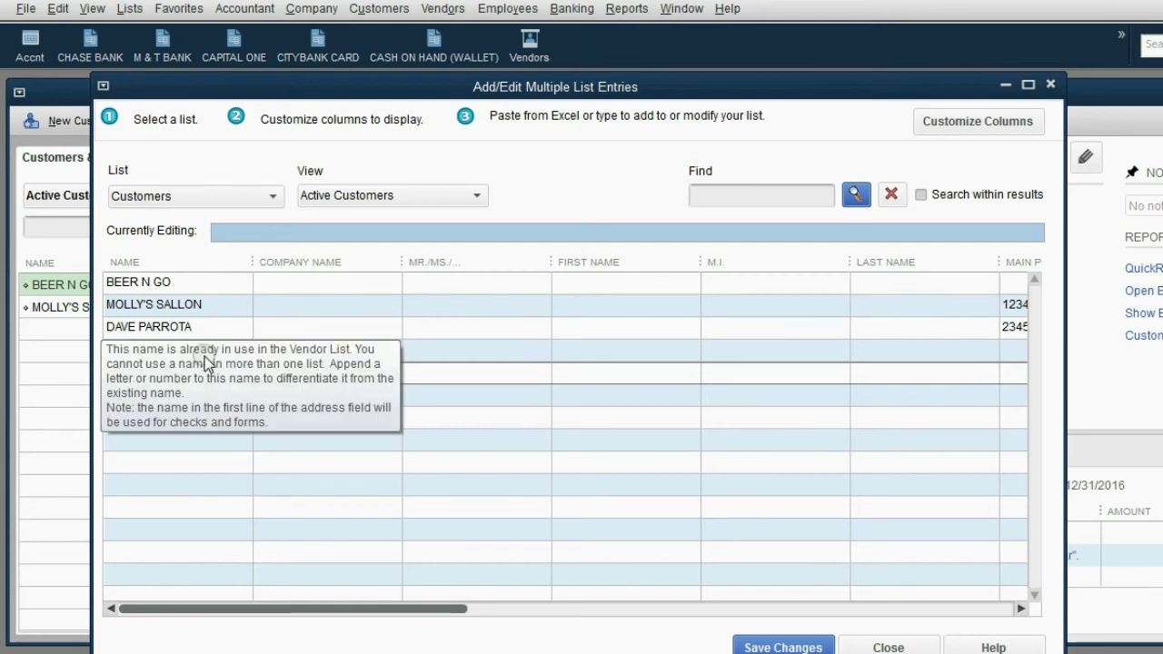
pyautogui.click(202, 354)
pyautogui.click(205, 353)
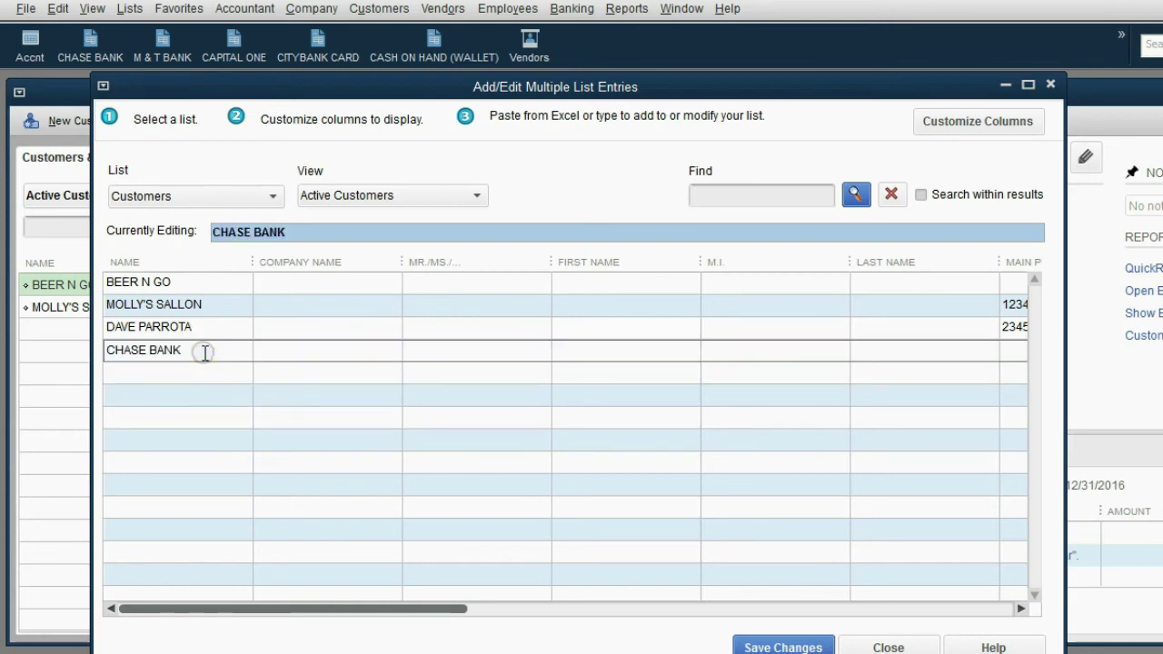
pyautogui.write('-I')
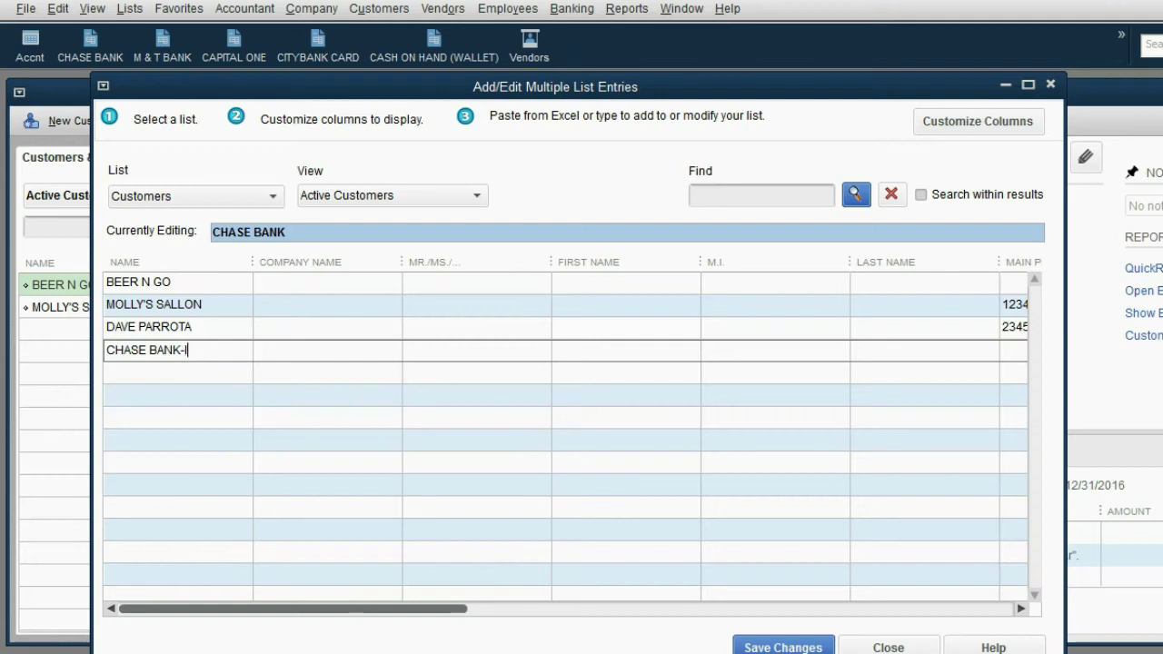
pyautogui.write('NCOME')
pyautogui.press('Return')
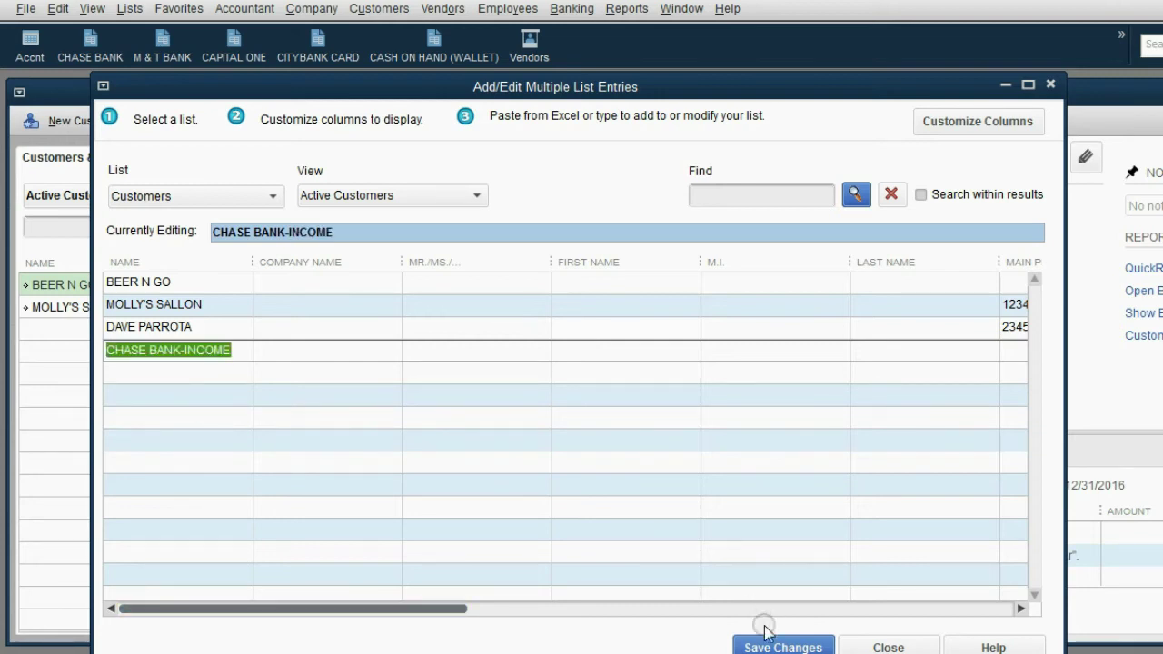
pyautogui.click(769, 642)
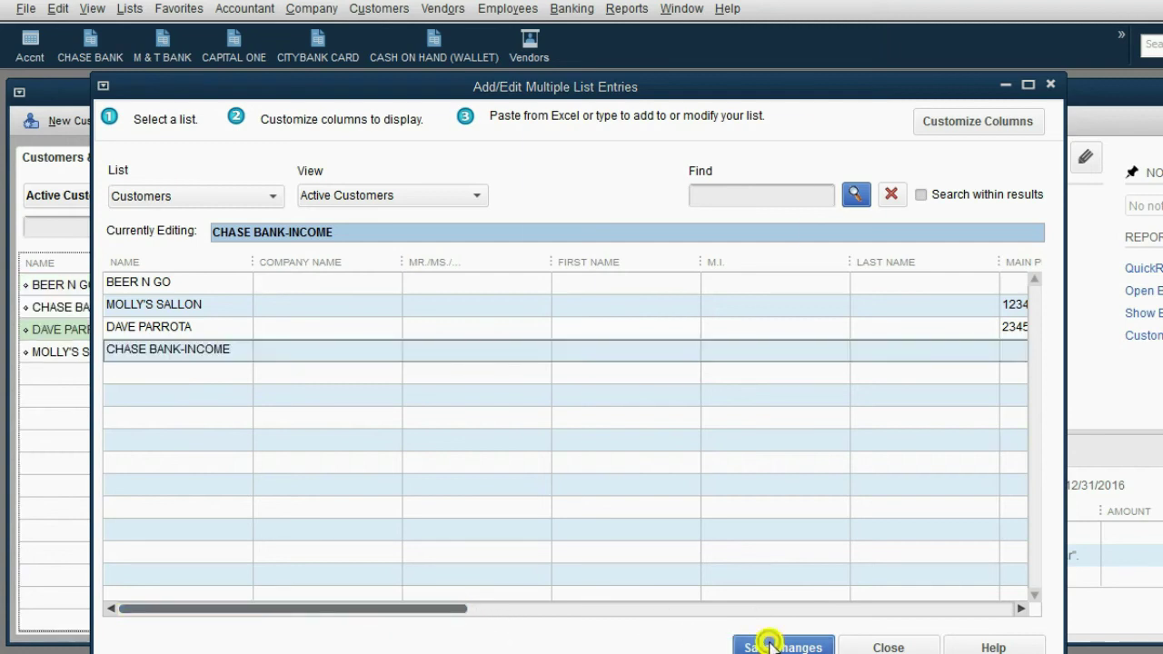
pyautogui.click(675, 214)
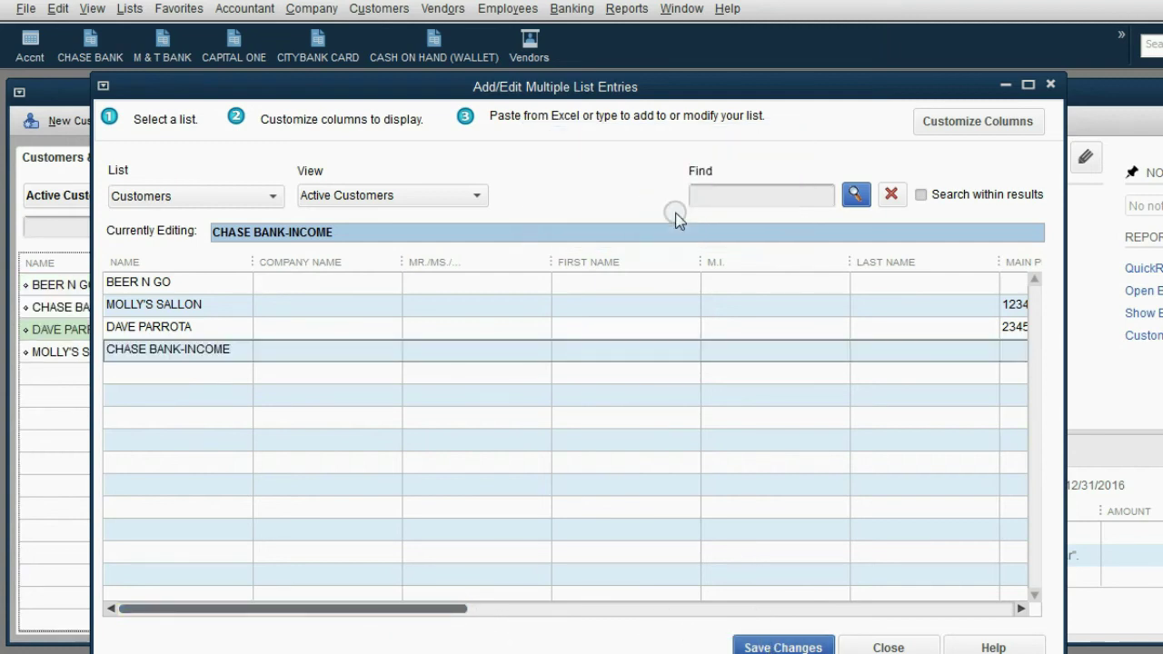
# Step: Close the entry grid and review BEER N GO, CHASE BANK-INCOME and MOLLY'S SALLON details
pyautogui.click(1050, 84)
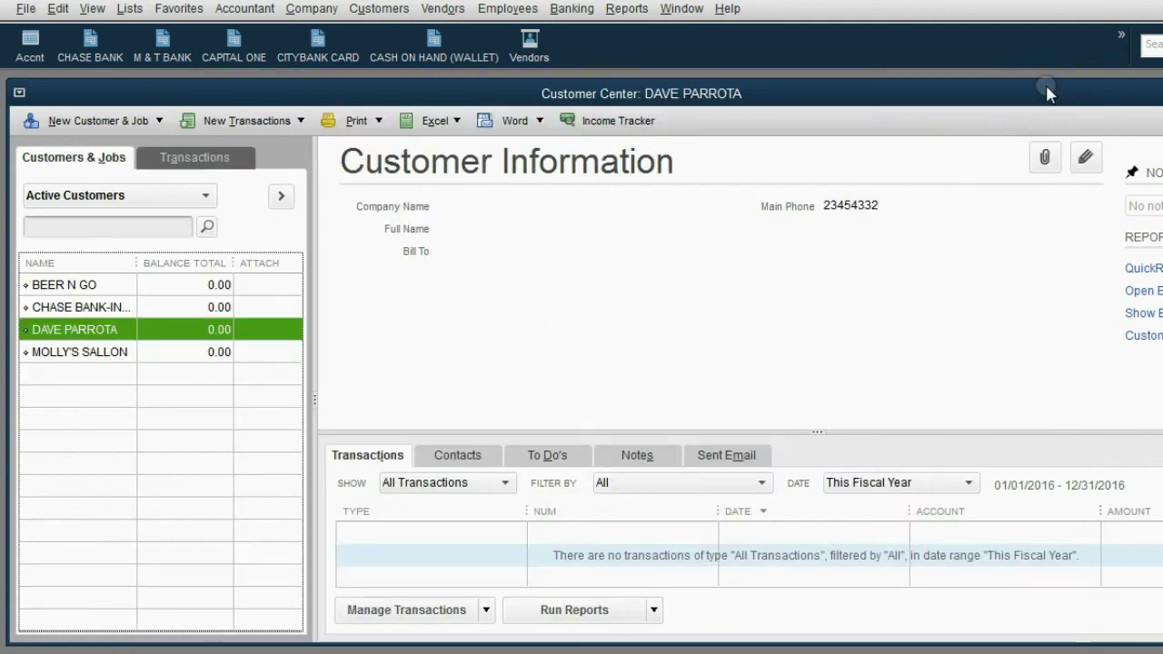
pyautogui.click(66, 283)
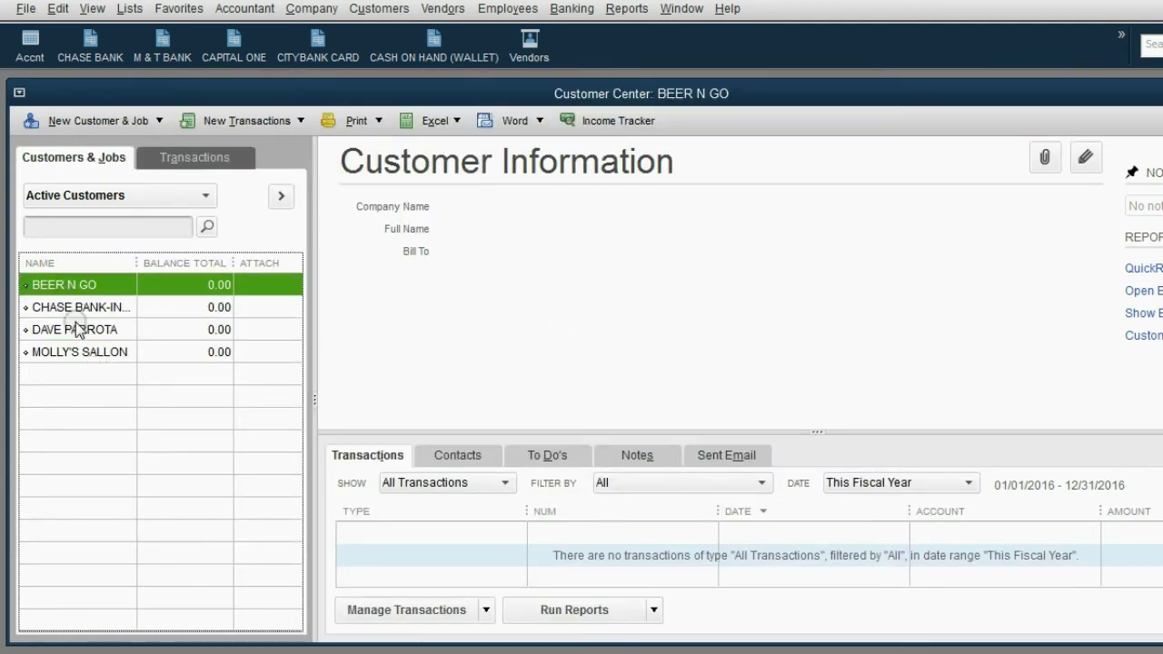
pyautogui.click(76, 309)
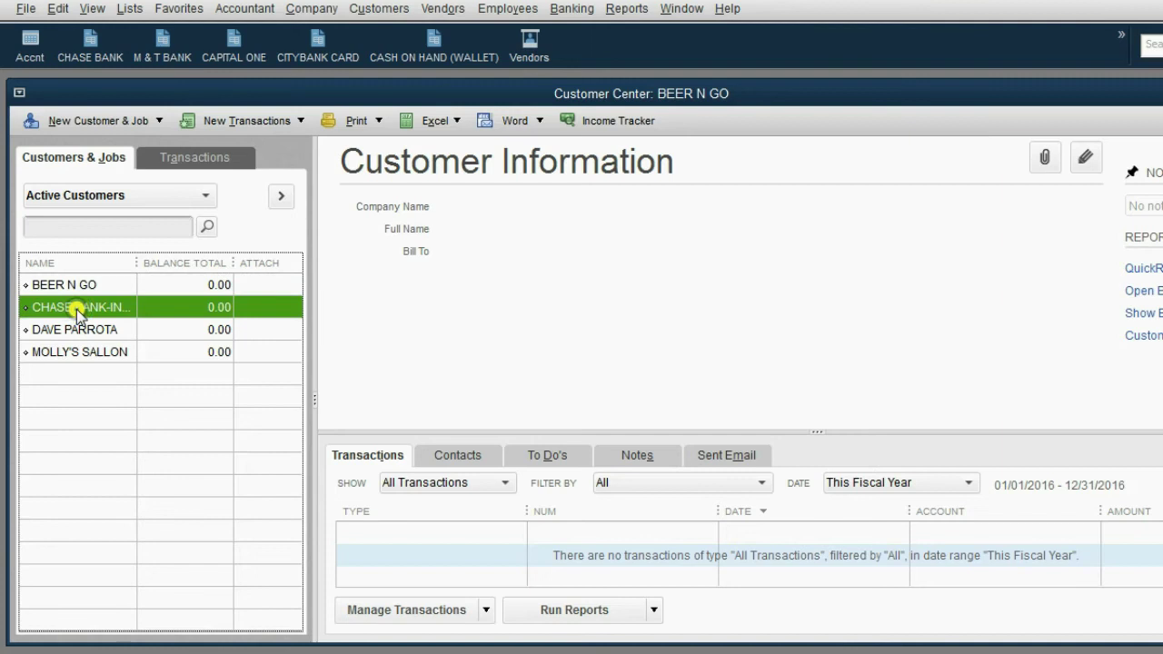
pyautogui.click(91, 352)
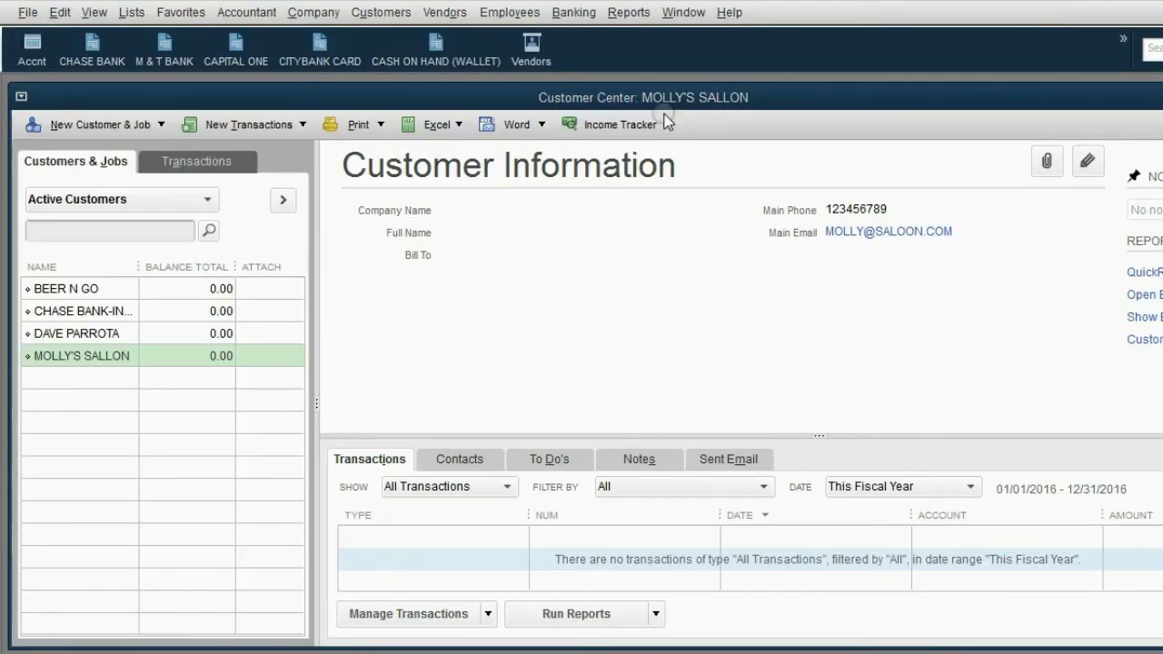
# Step: Add the Customer Center to the icon bar under the label Customers
pyautogui.moveTo(666, 97); pyautogui.dragTo(656, 102)
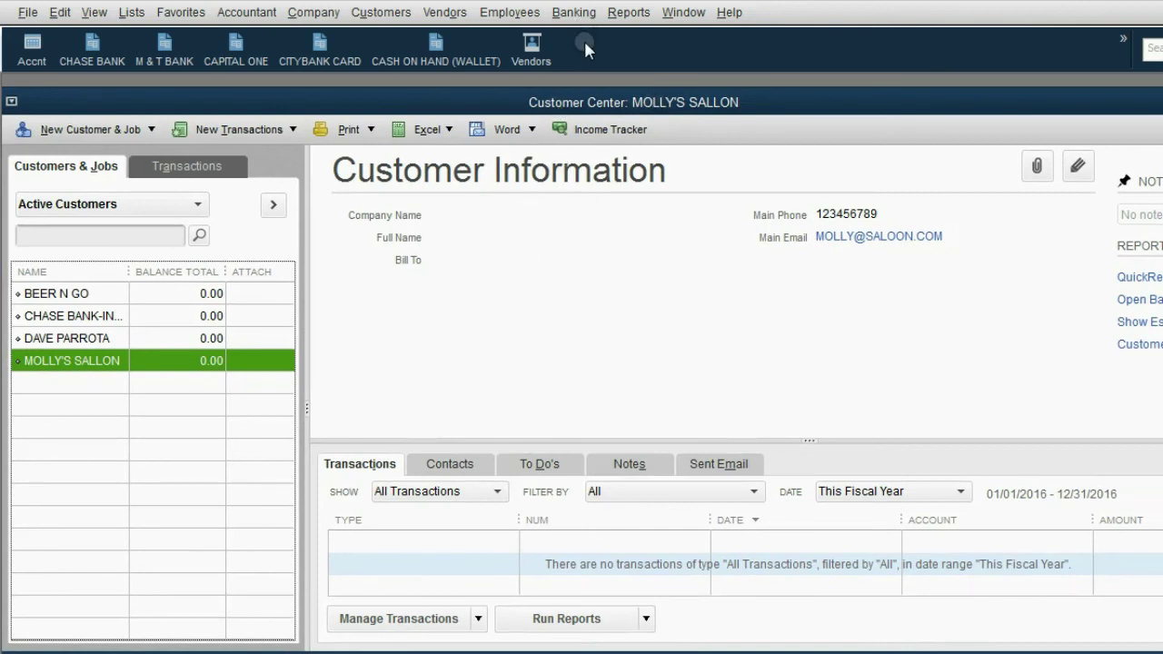
pyautogui.click(105, 13)
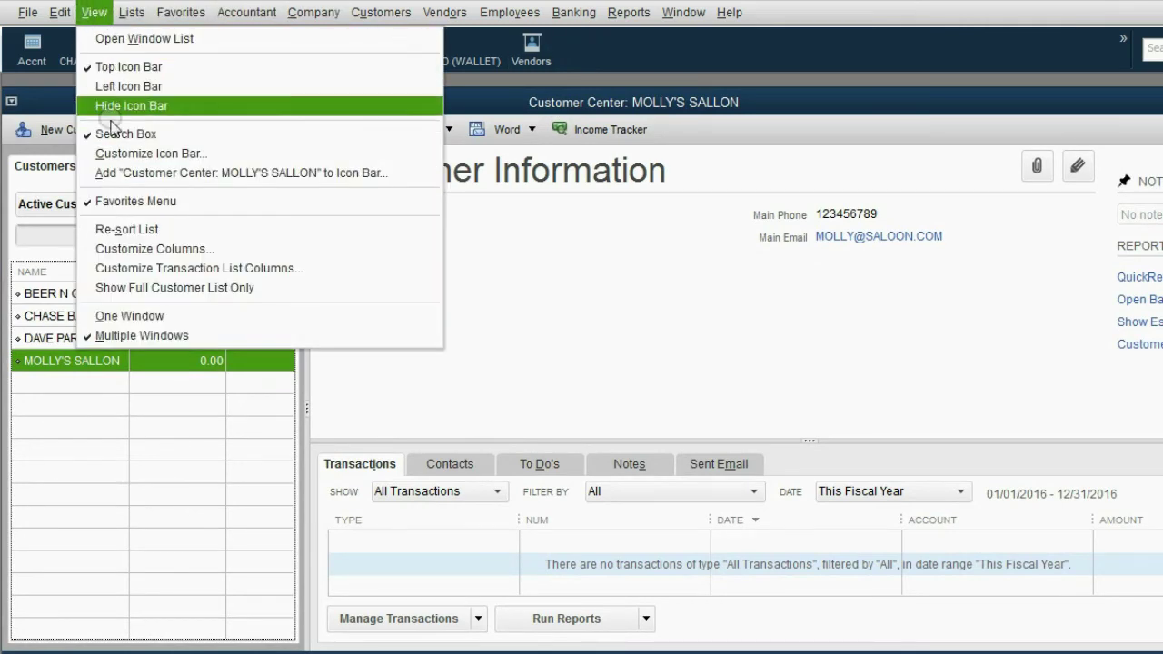
pyautogui.click(145, 174)
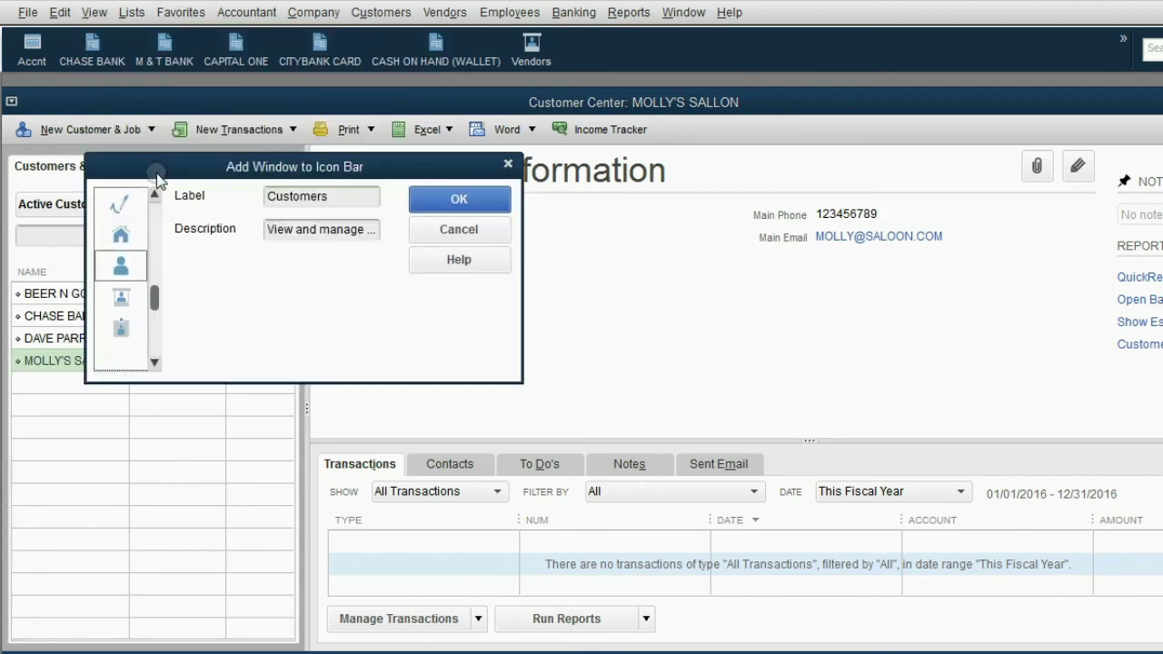
pyautogui.click(452, 200)
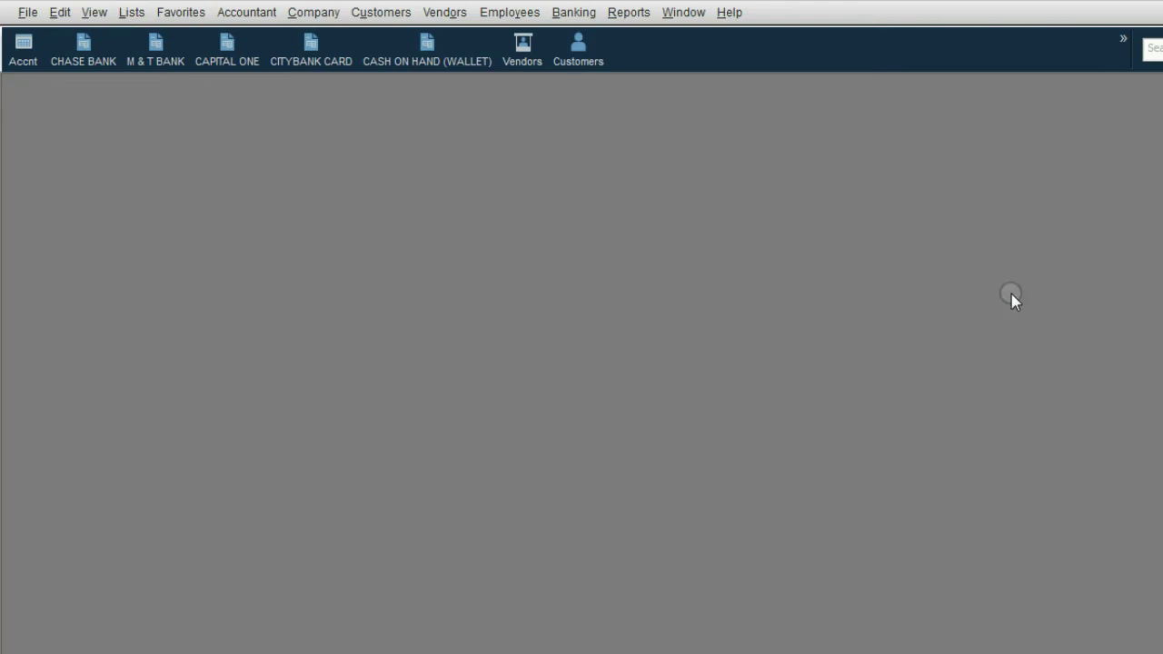
# Step: Check that the new Customers shortcut opens the Customer Center, then open the Chart of Accounts' Account menu
pyautogui.click(569, 58)
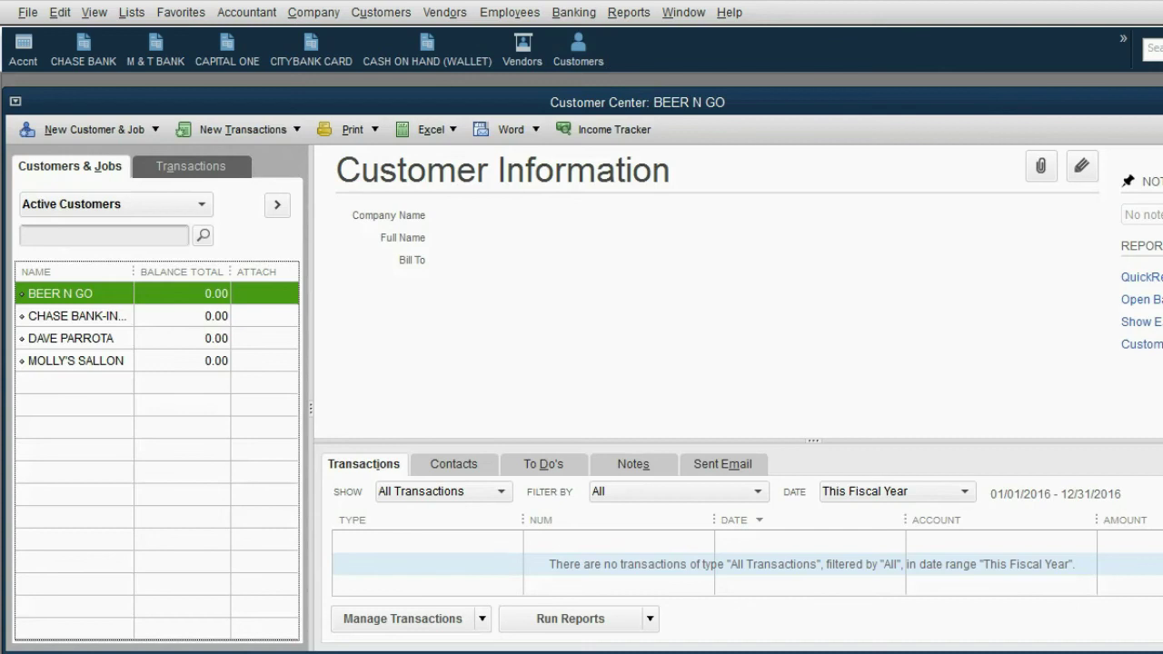
pyautogui.press('Escape')
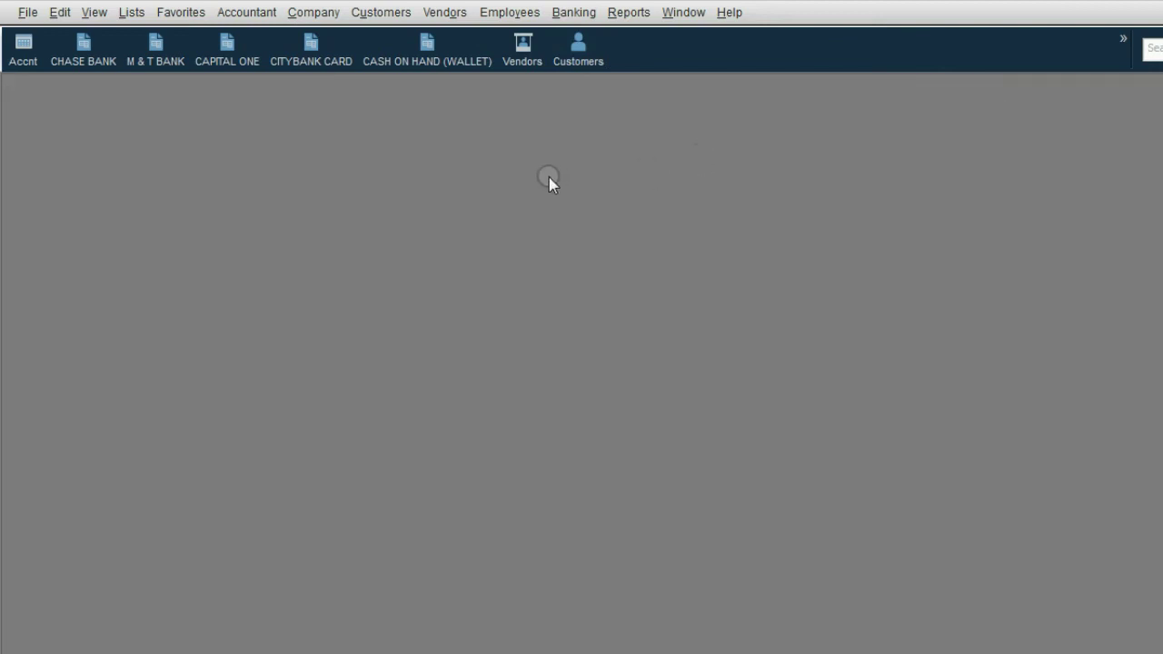
pyautogui.click(22, 62)
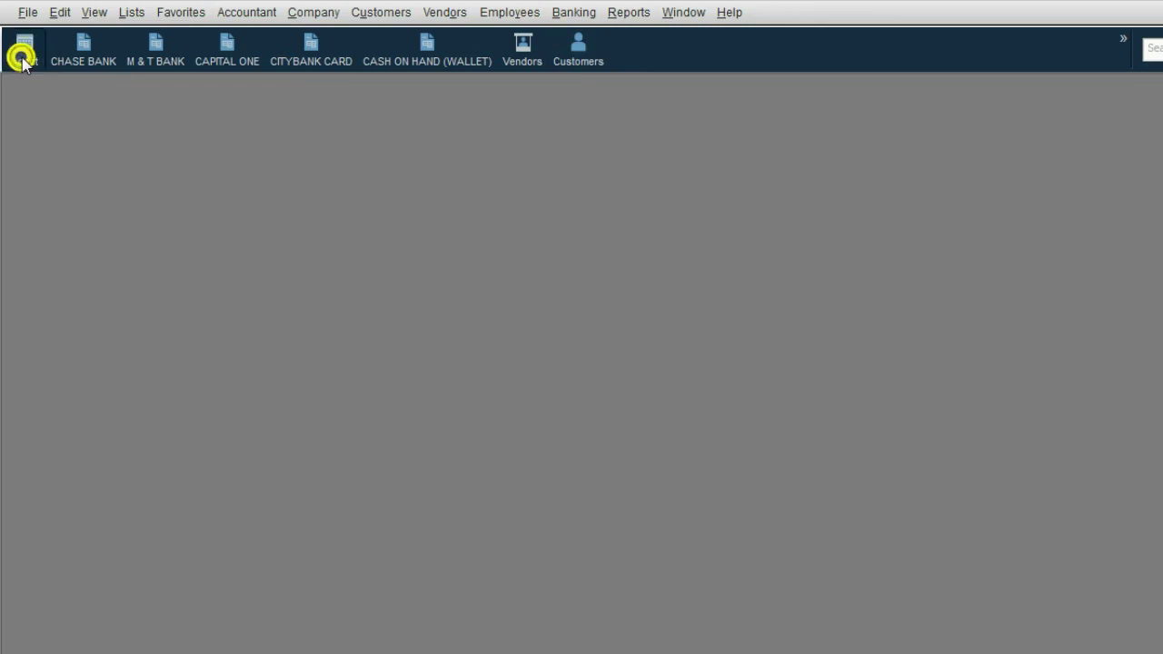
pyautogui.moveTo(130, 117); pyautogui.dragTo(164, 117)
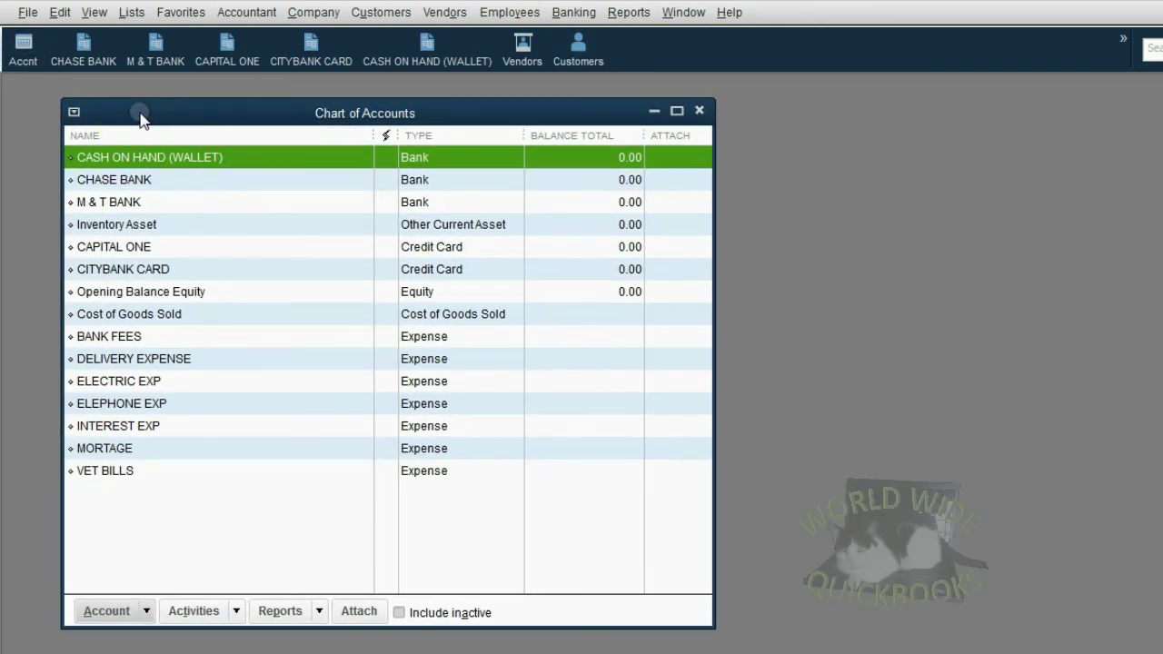
pyautogui.click(118, 611)
# Step: Create a new Income account named BARTENDING INCOME
pyautogui.click(125, 327)
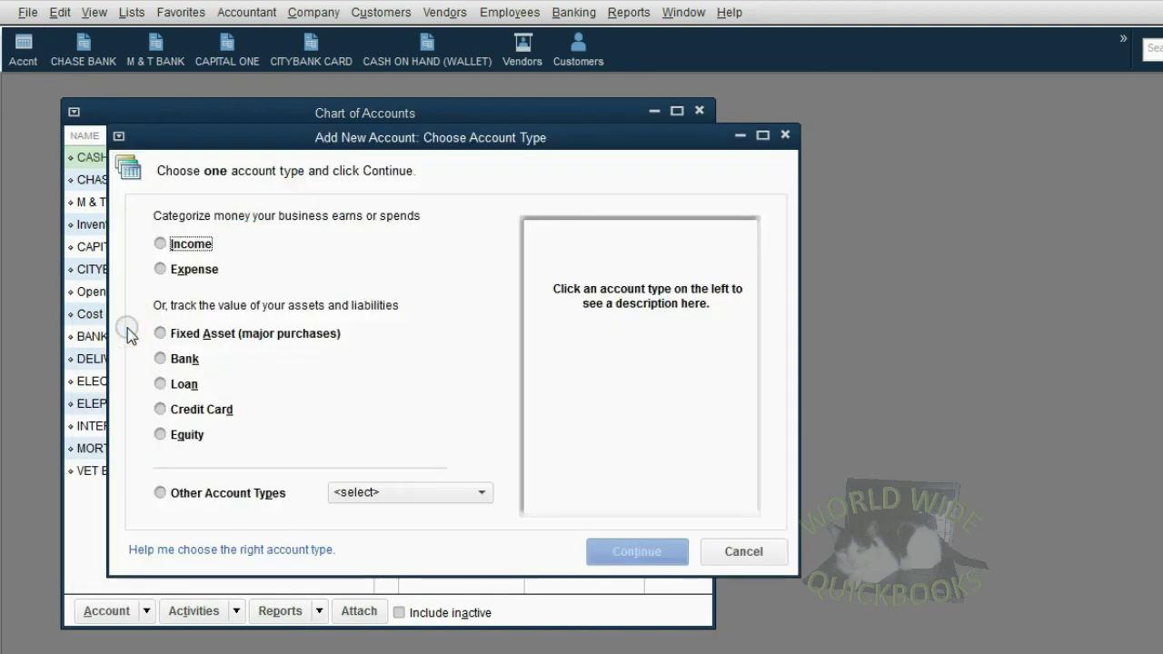
pyautogui.click(185, 252)
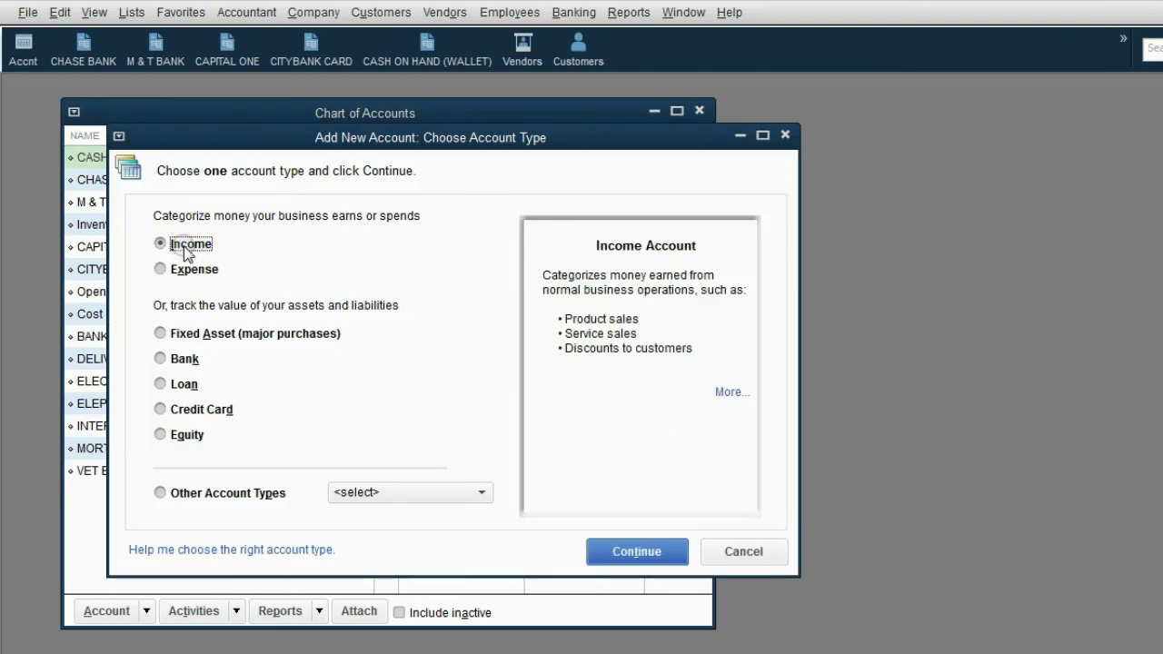
pyautogui.click(616, 553)
pyautogui.click(395, 150)
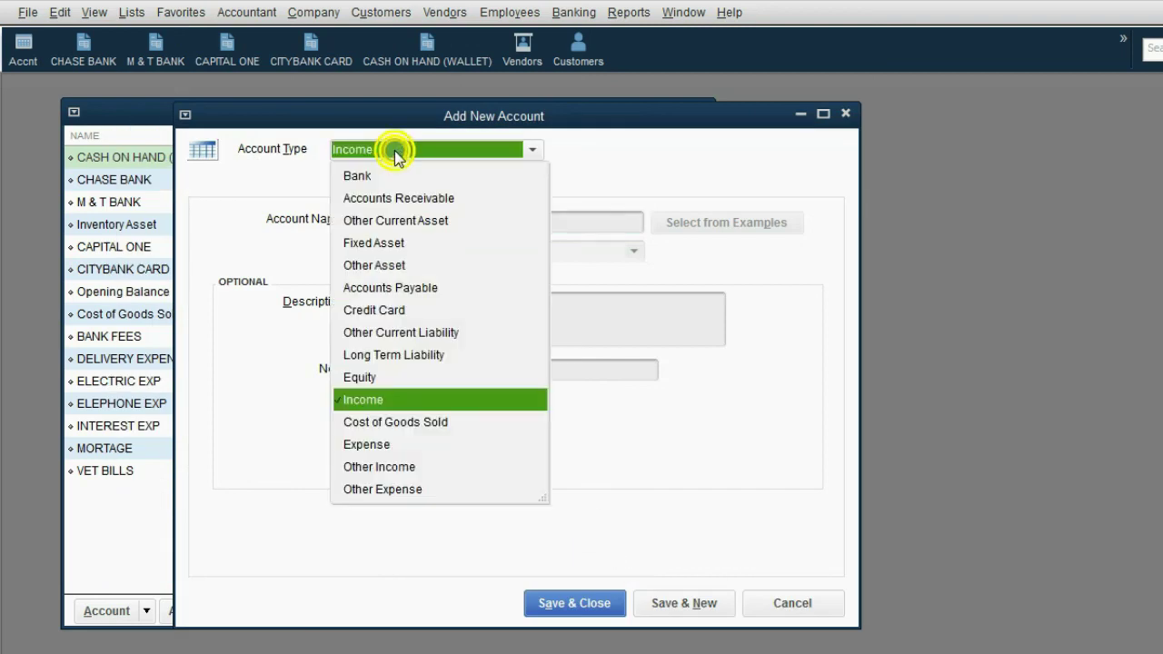
pyautogui.click(397, 399)
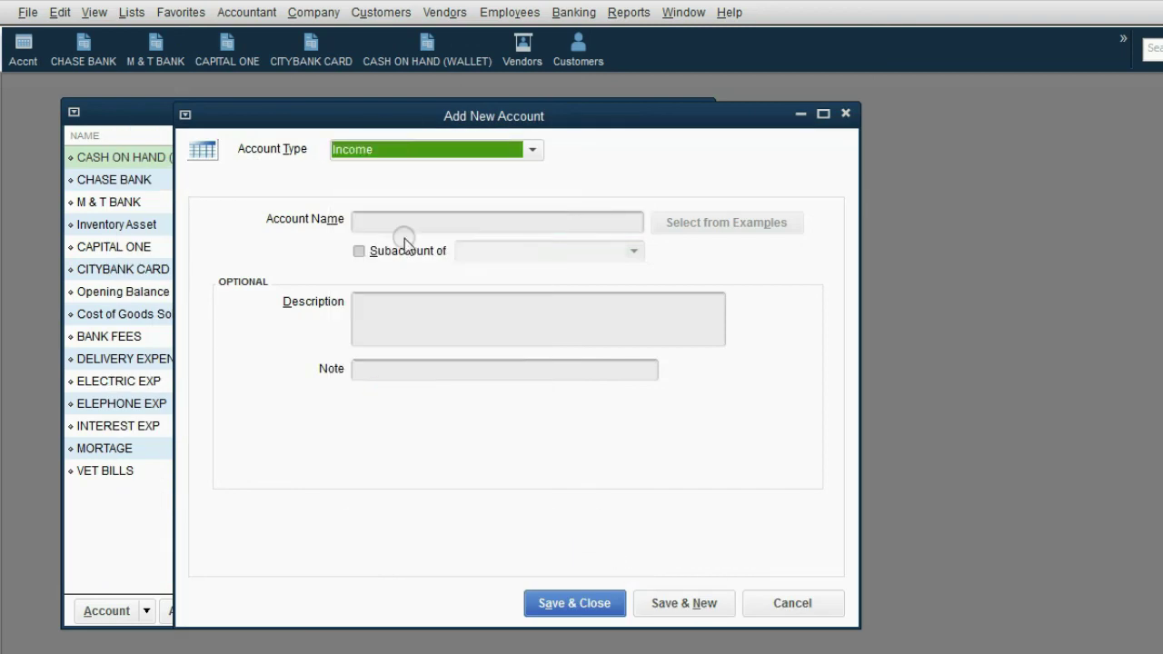
pyautogui.click(408, 224)
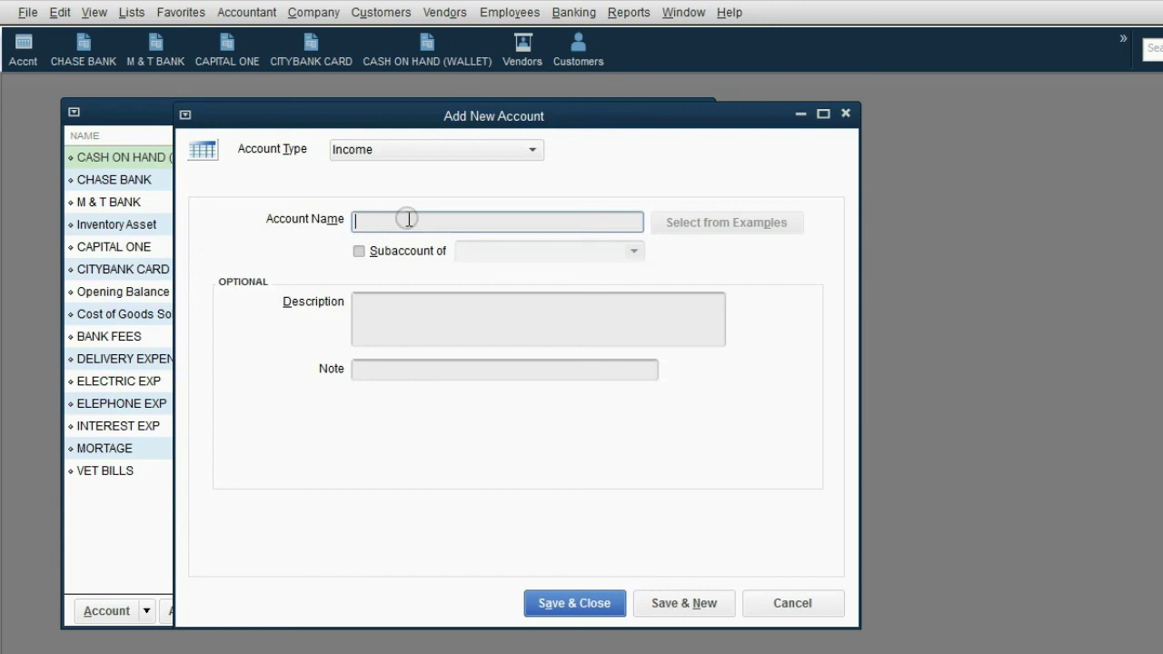
pyautogui.write('BARTENDI')
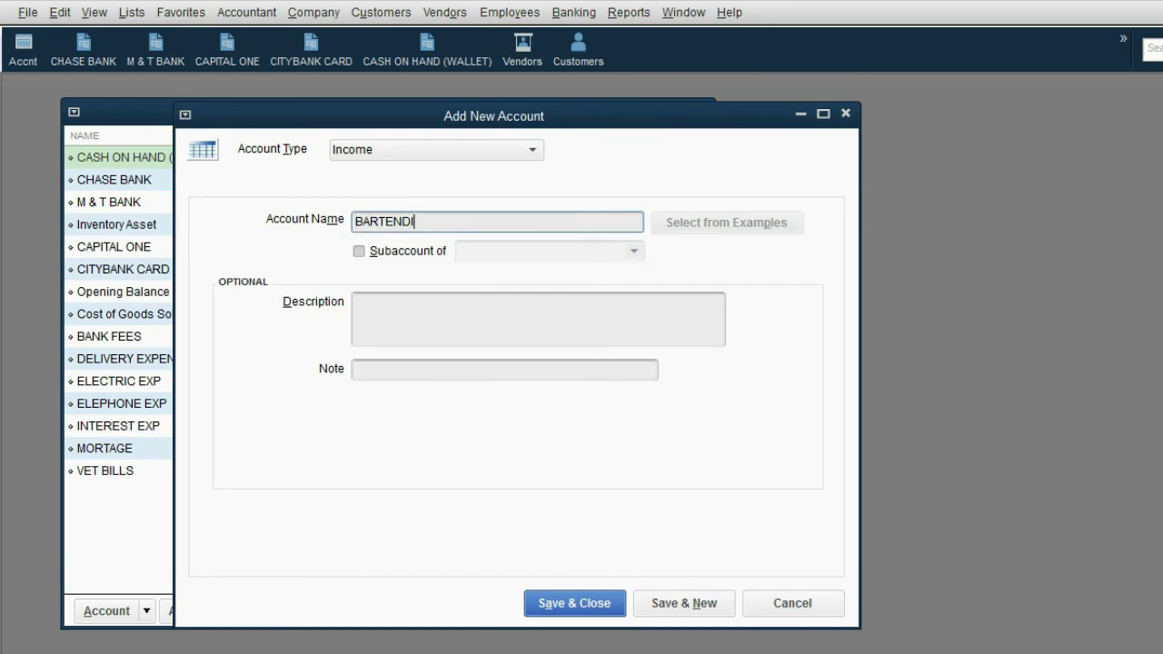
pyautogui.write('NG INCOME')
pyautogui.click(698, 601)
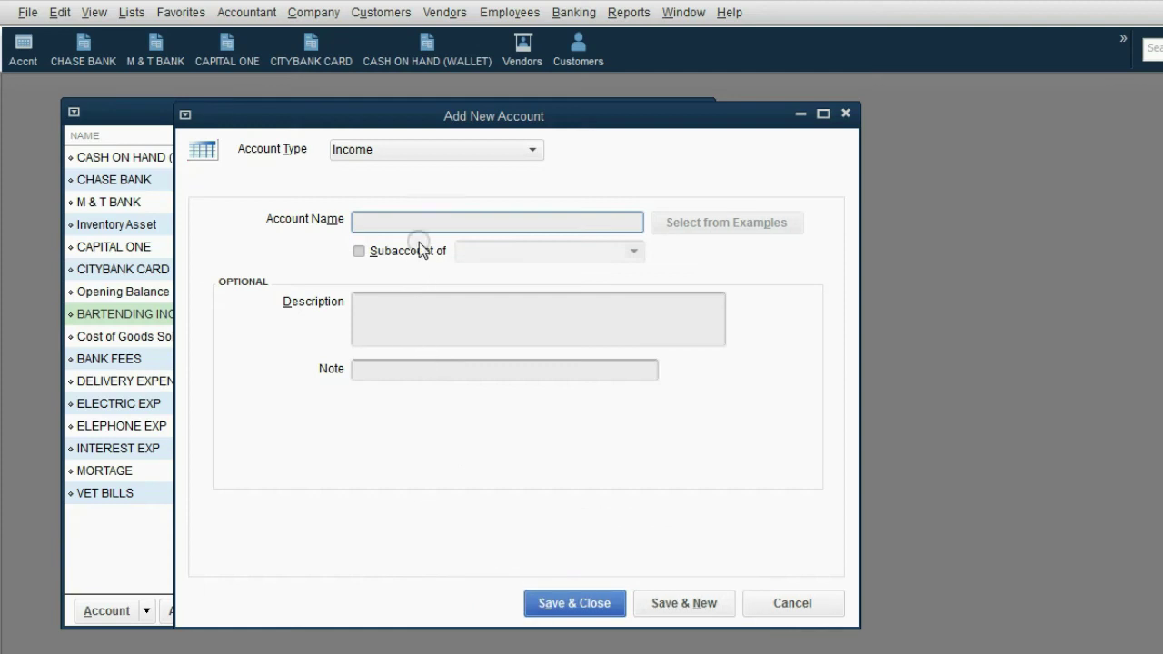
# Step: Add Income accounts LANDSCAPING and BANK ACCOUNT INTERST, then make the Chart of Accounts window taller
pyautogui.write('LANDSCAPING')
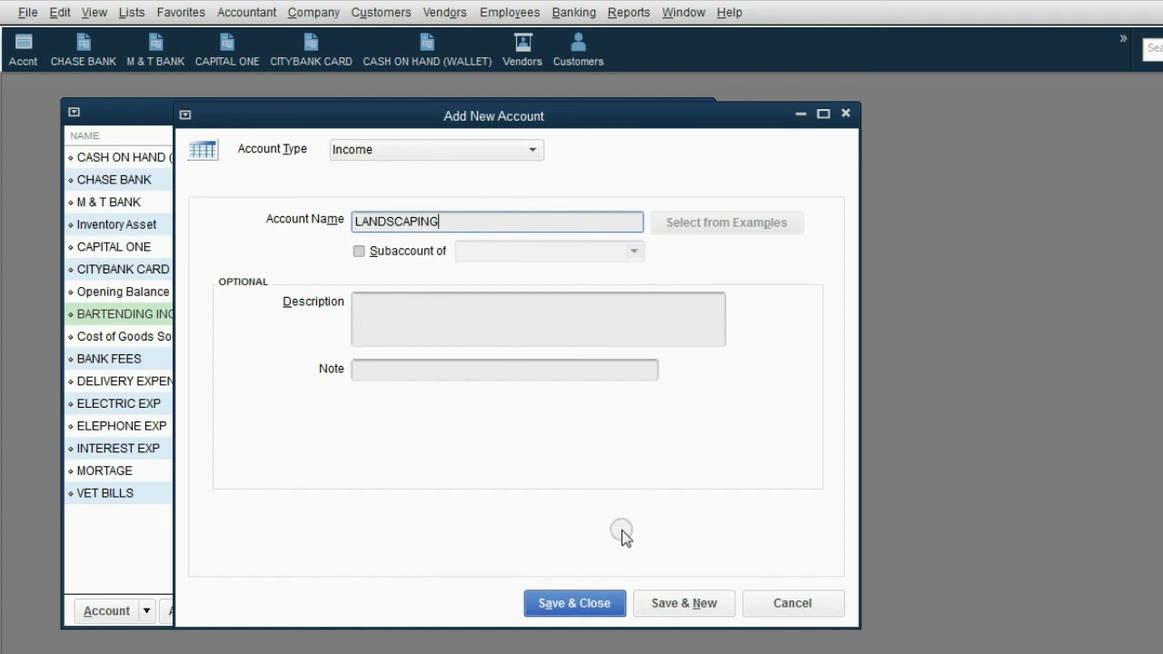
pyautogui.click(660, 601)
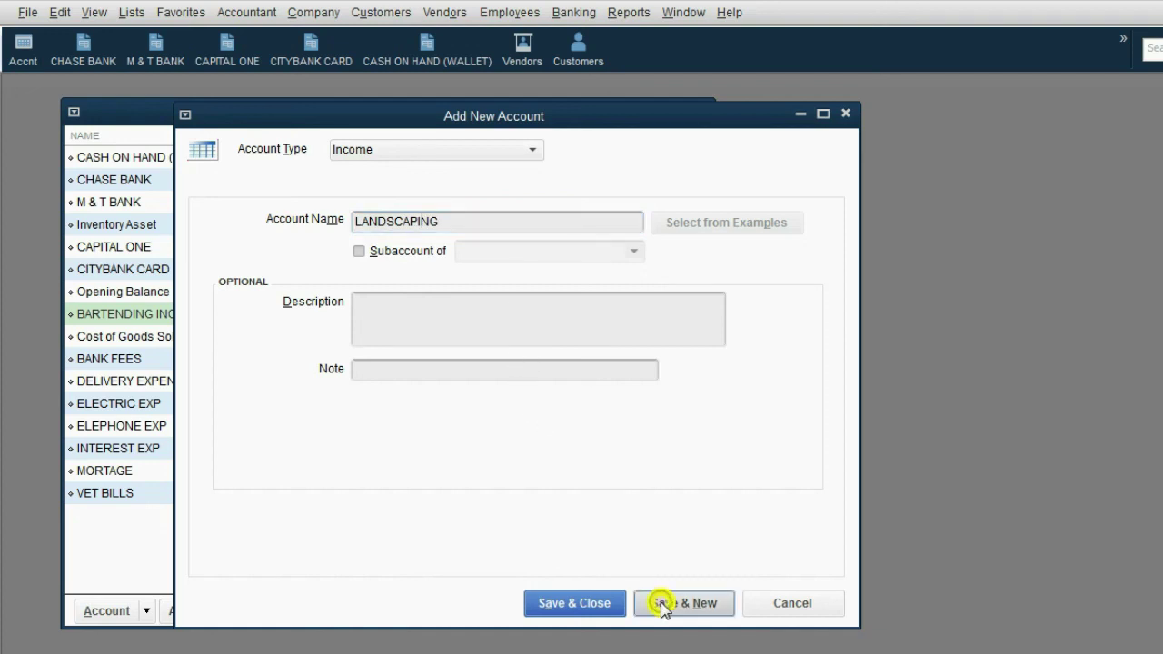
pyautogui.click(431, 221)
pyautogui.write('BANK')
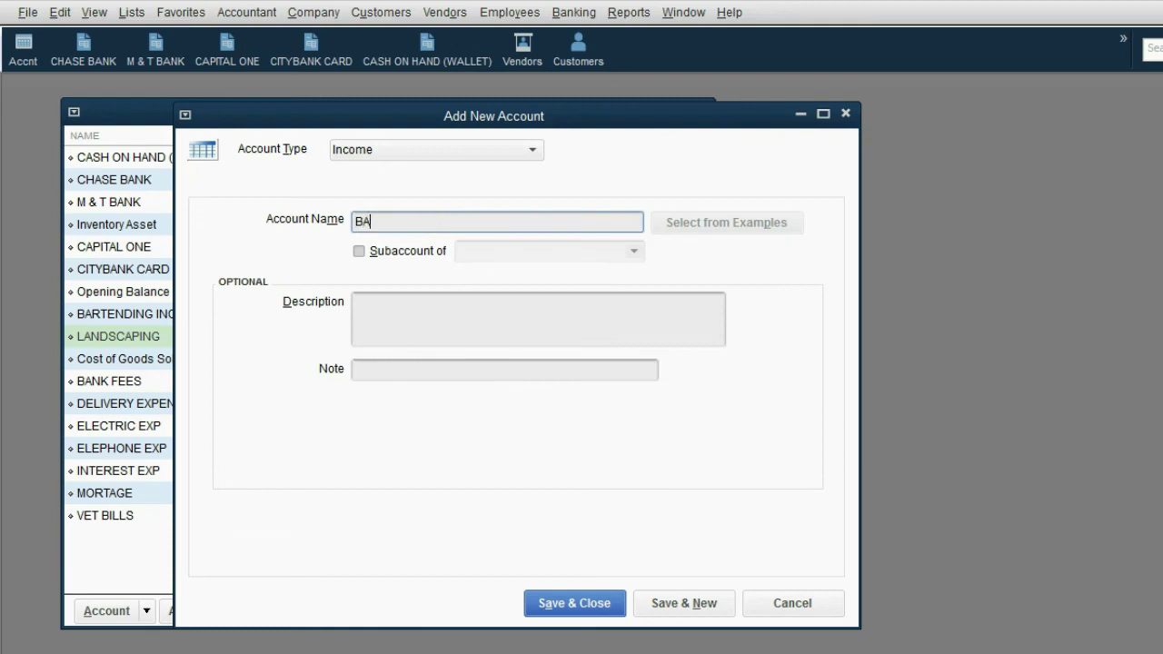
pyautogui.write(' ACCOUNT INTERST')
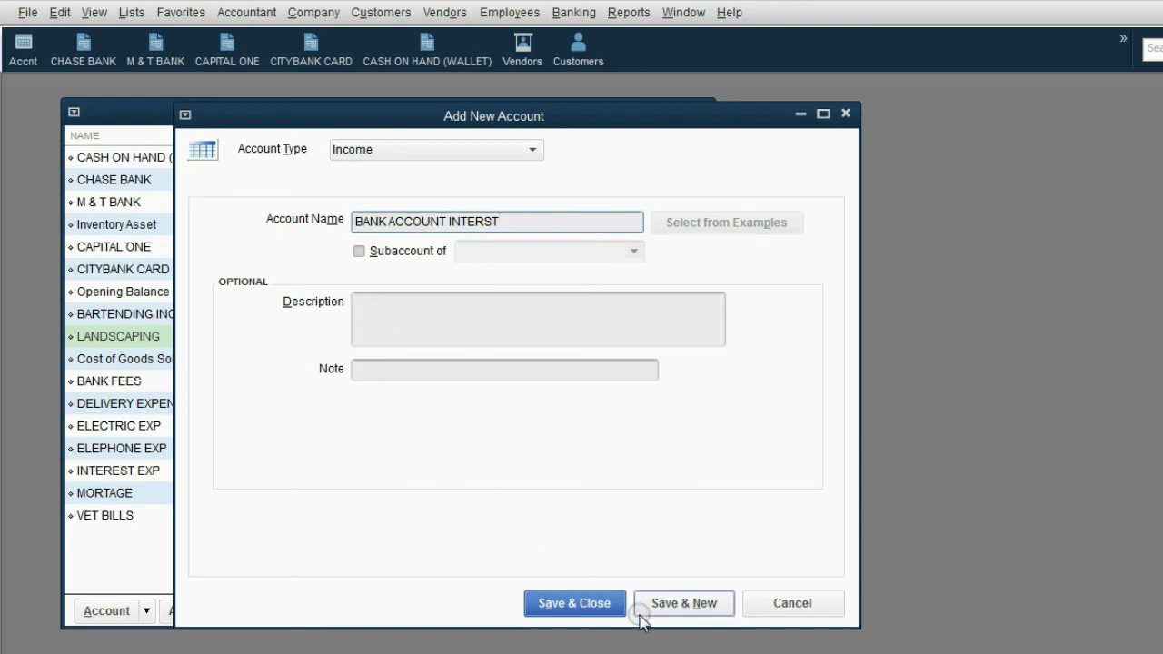
pyautogui.click(574, 603)
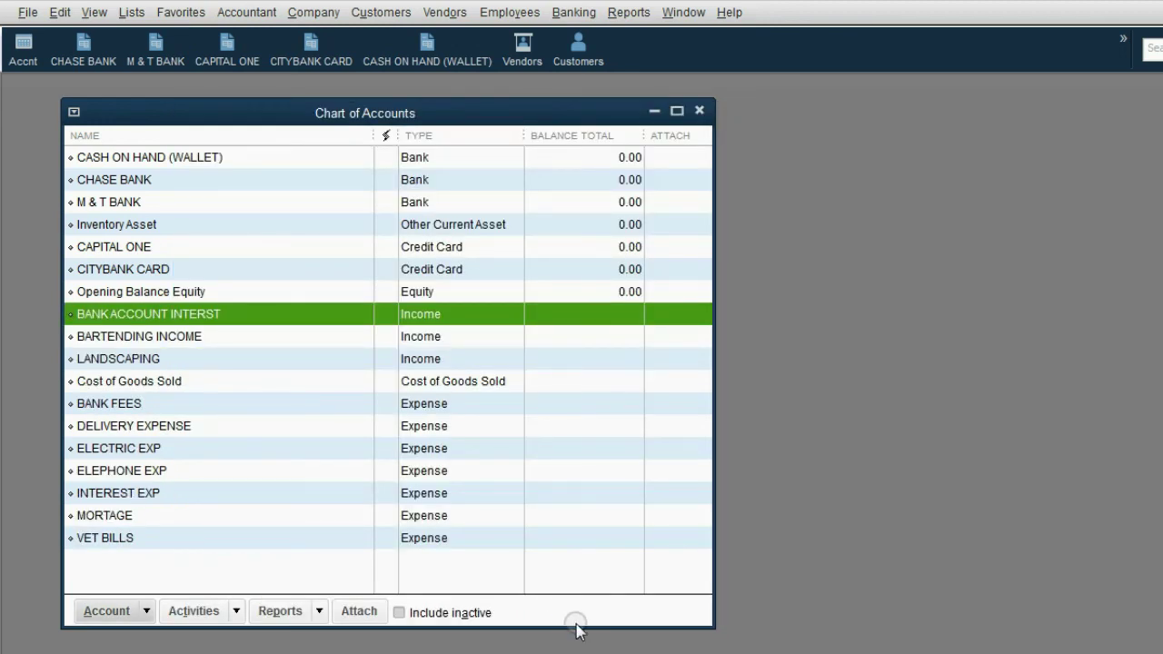
pyautogui.moveTo(578, 627); pyautogui.dragTo(582, 644)
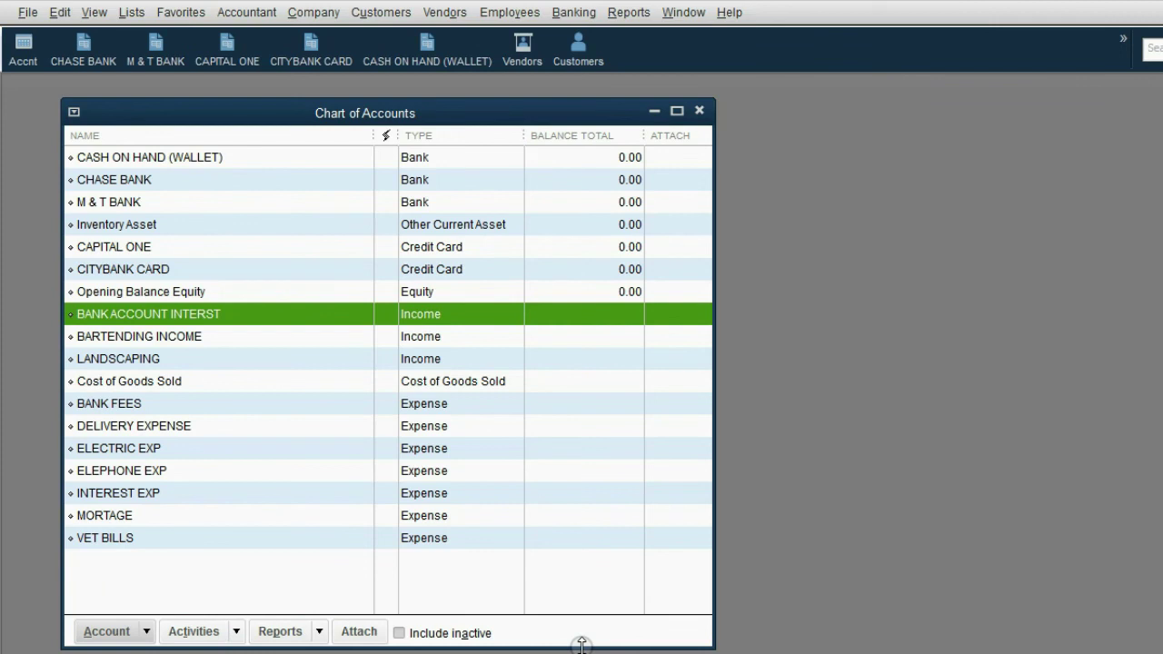